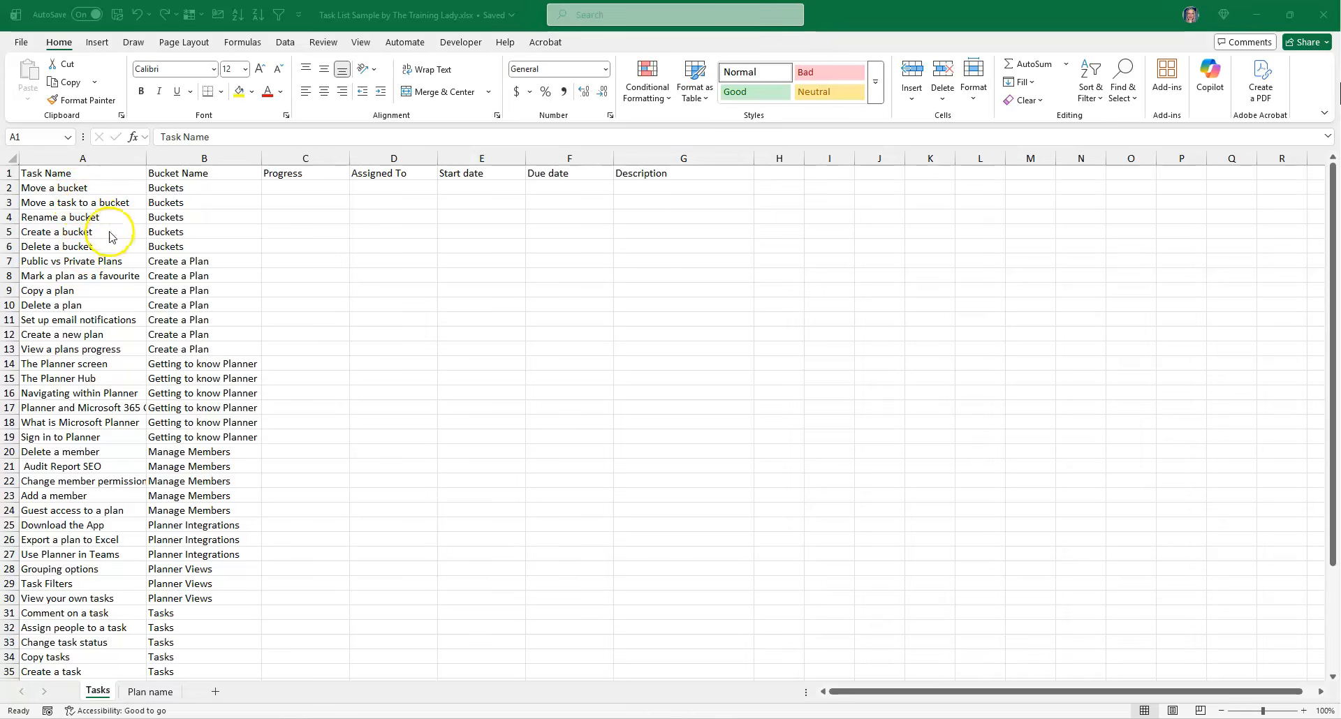
Step: Format the task list as a table in Red, Table Style Medium 3, treating the first row as headers
left_click(78, 174)
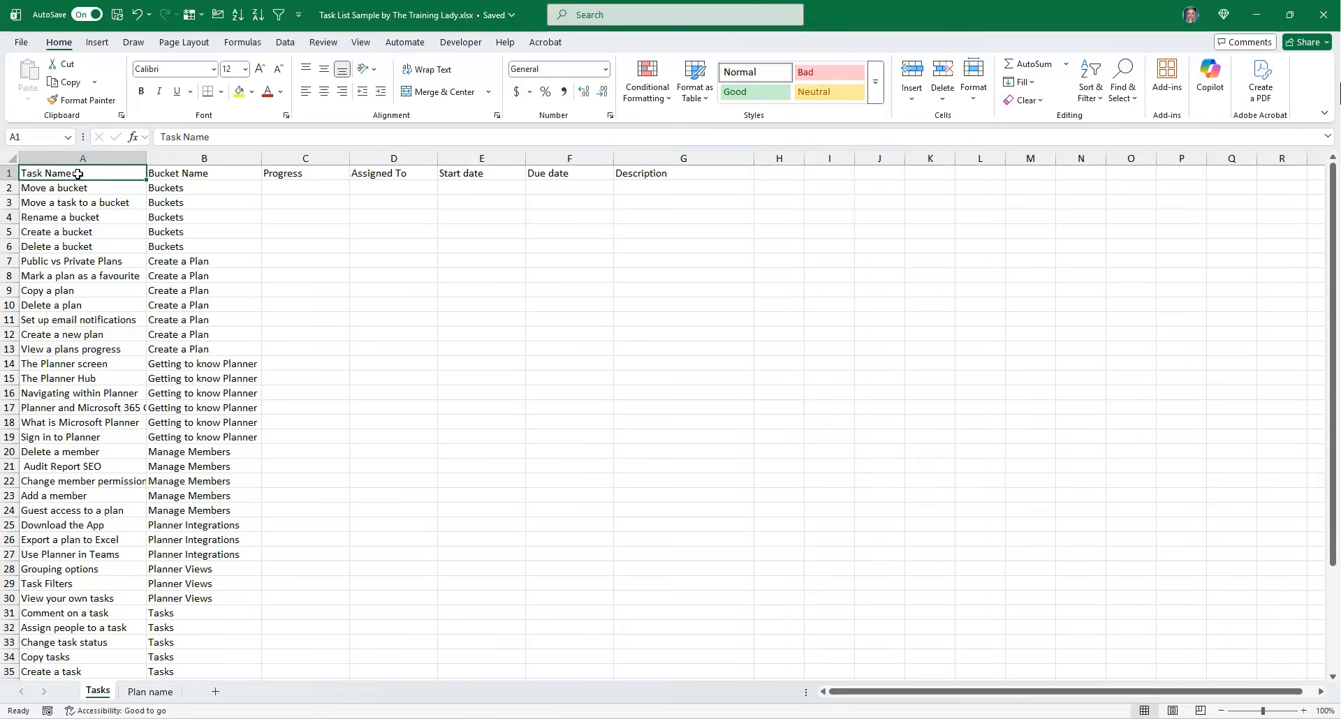
left_click(219, 263)
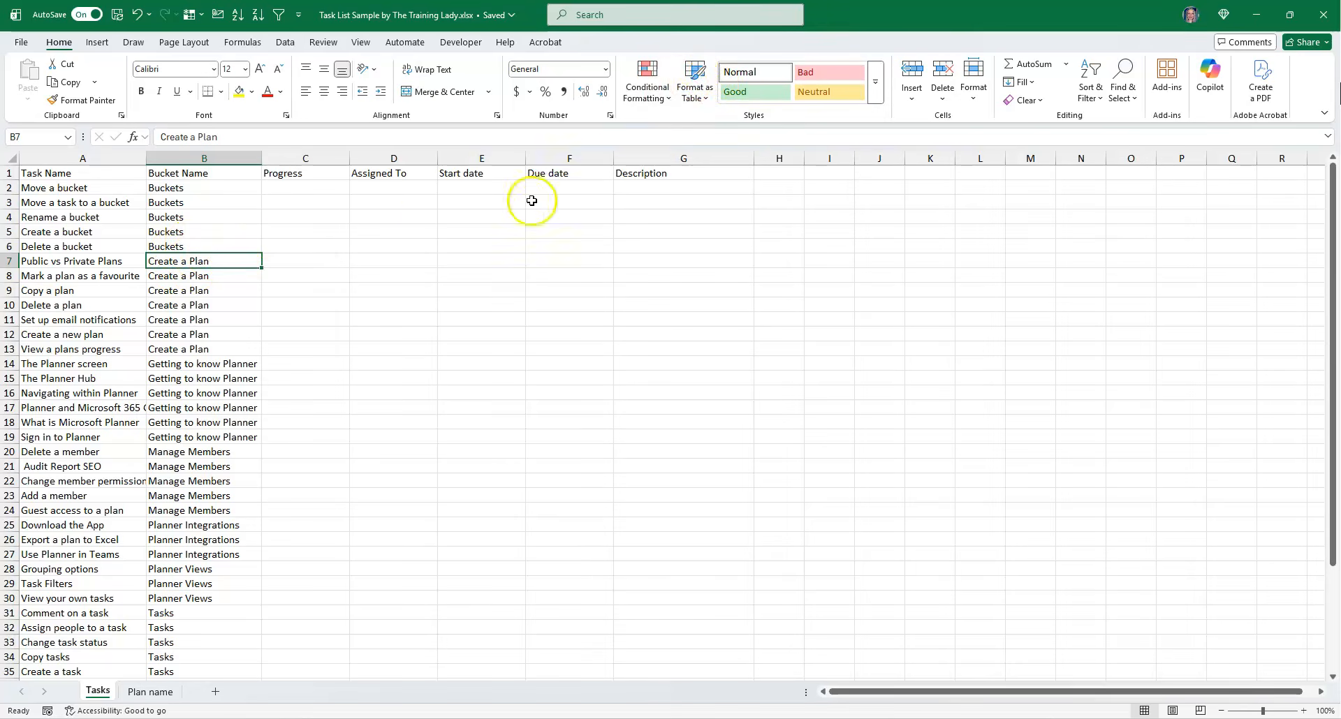
left_click(691, 92)
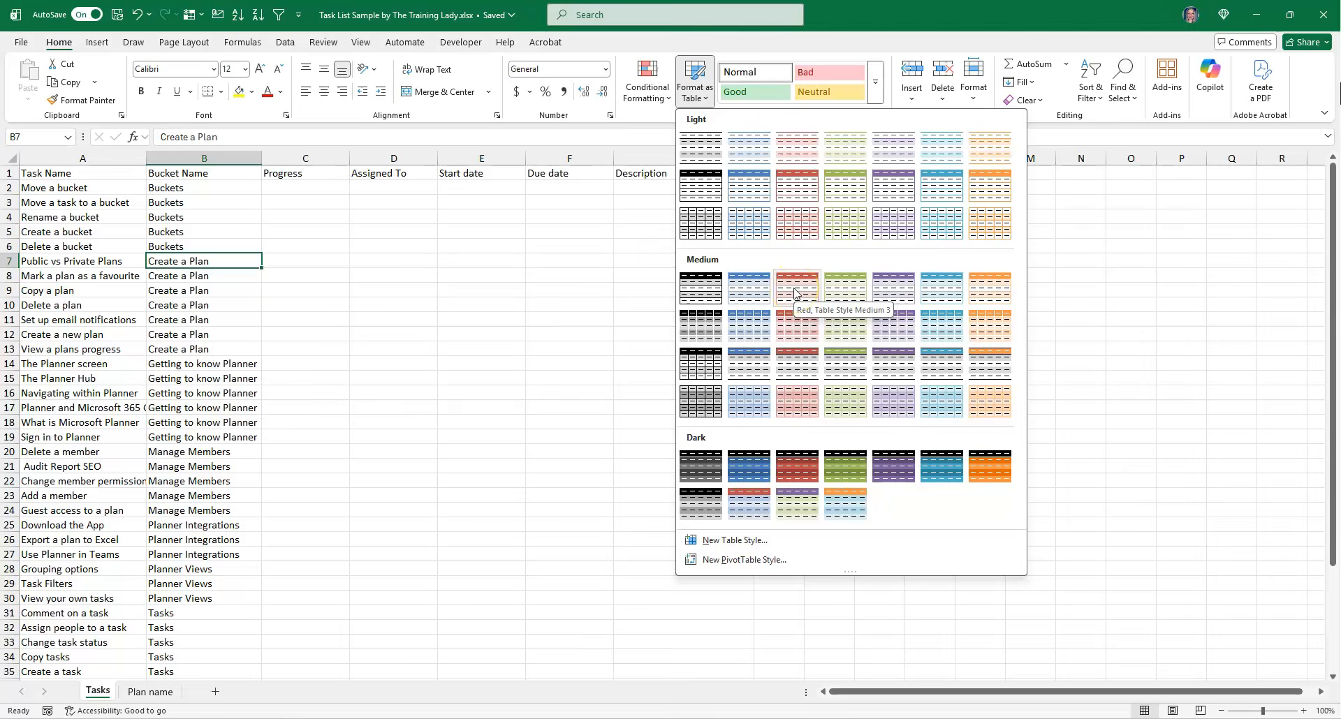
left_click(794, 288)
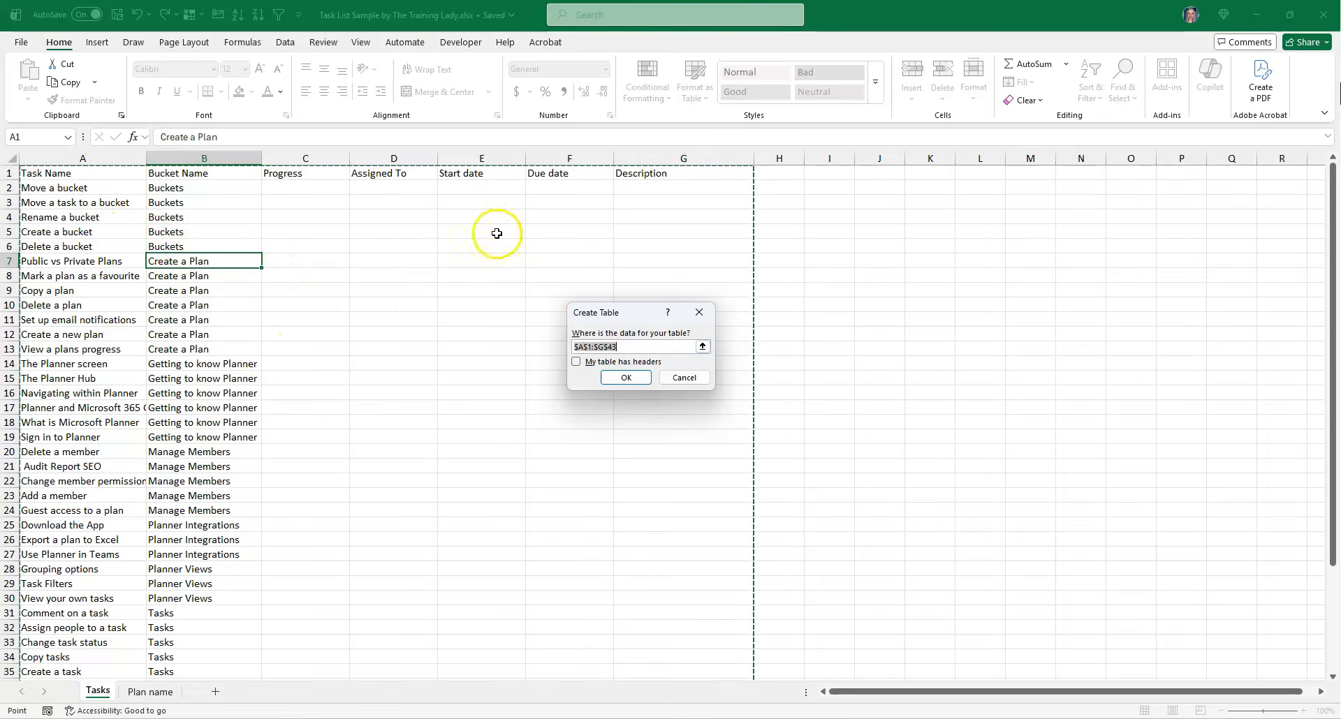
scroll(426, 253, "down", 5)
scroll(425, 253, "up", 5)
left_click(576, 362)
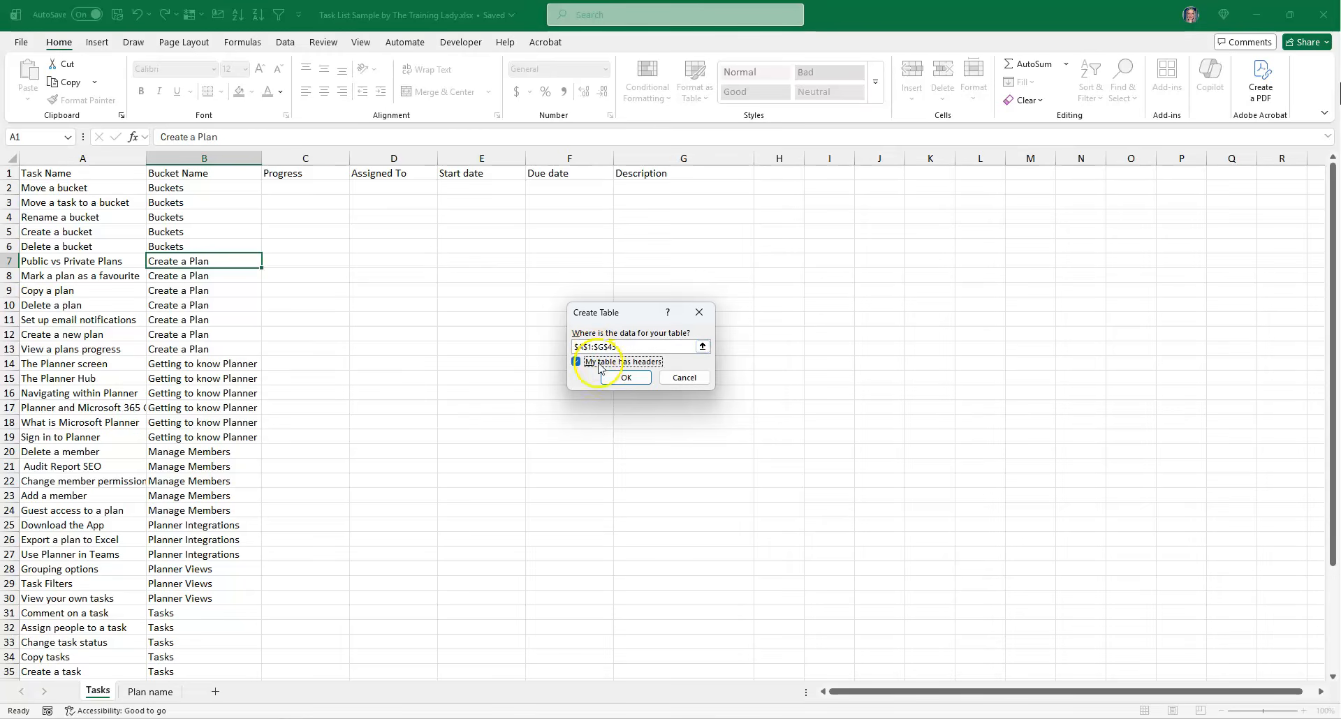
left_click(624, 377)
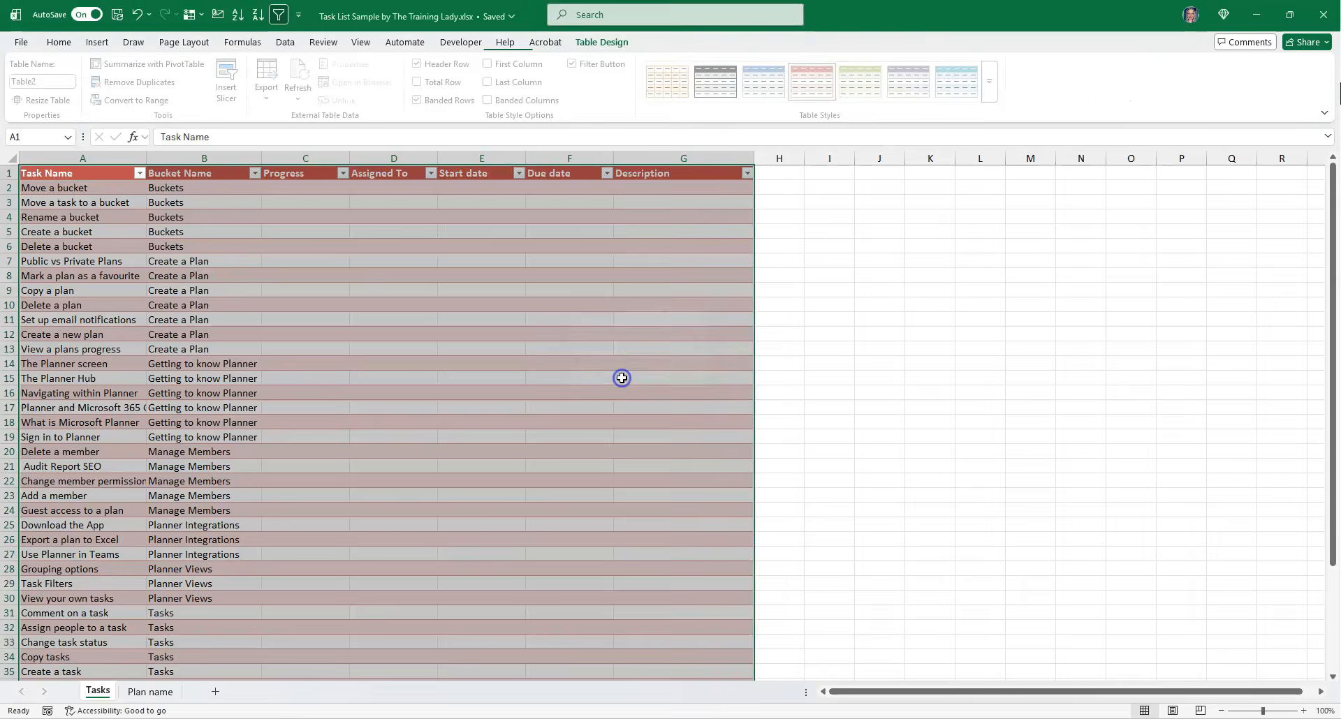
left_click(315, 311)
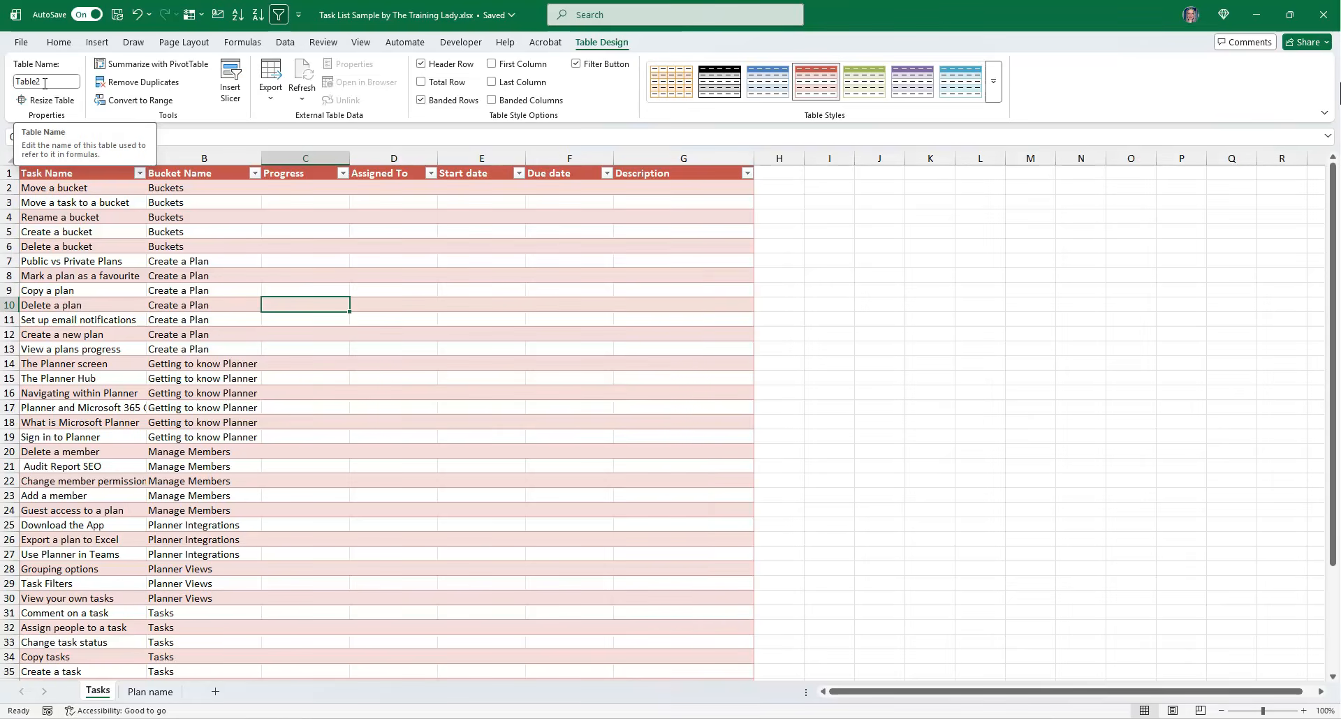
left_click(241, 261)
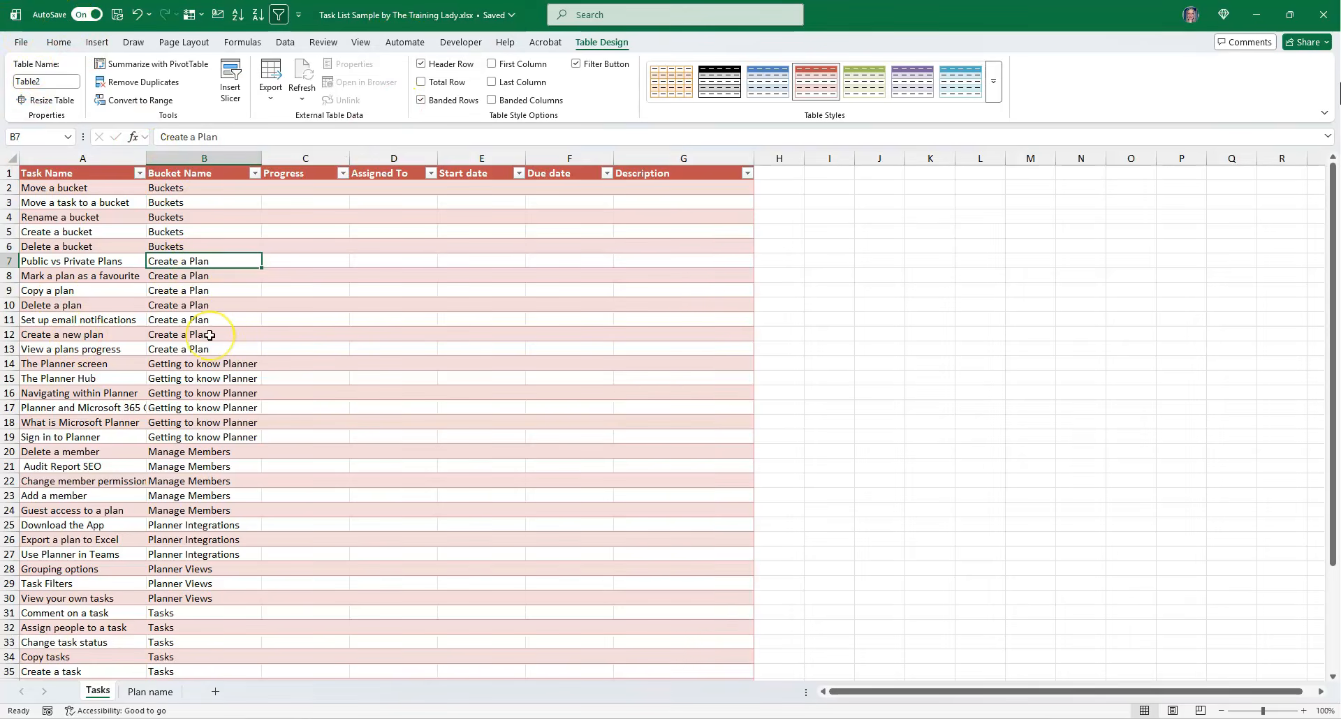
left_click(199, 305)
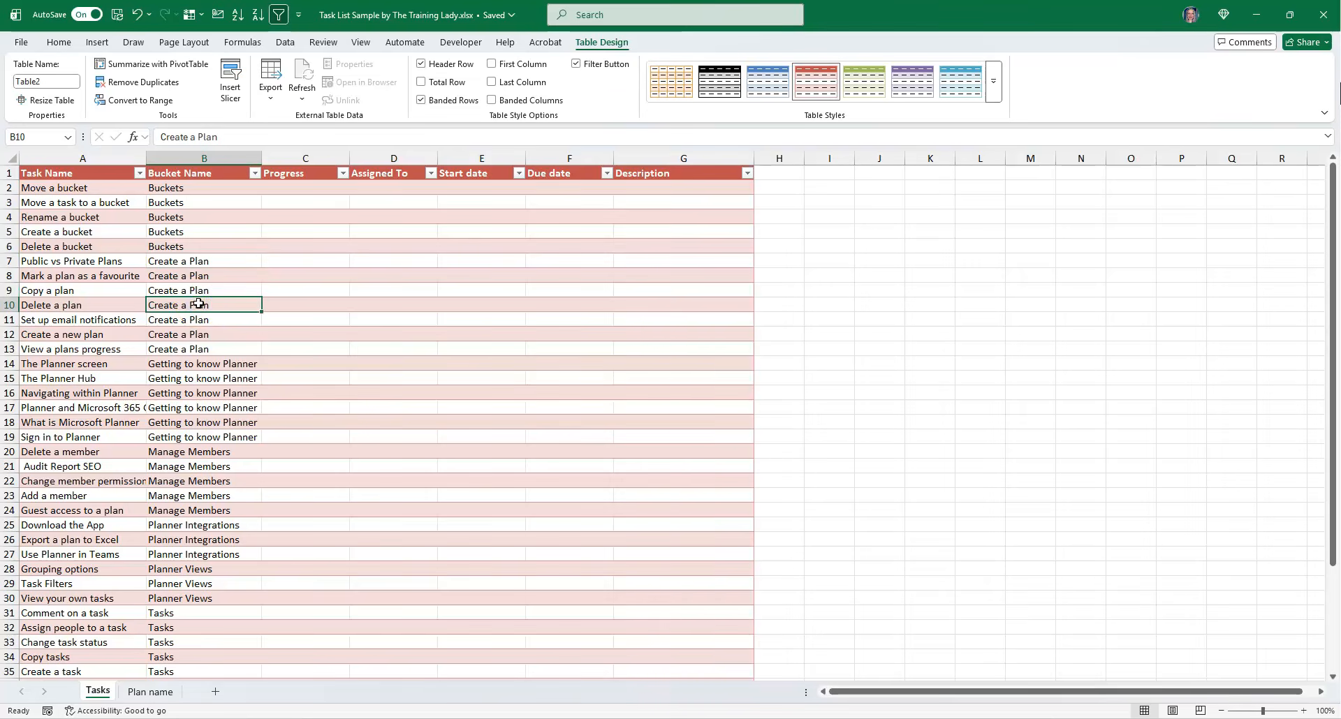
Step: Switch to Microsoft Teams and add the Planner app to the Excel channel of the Microsoft Training team
key("alt+Tab")
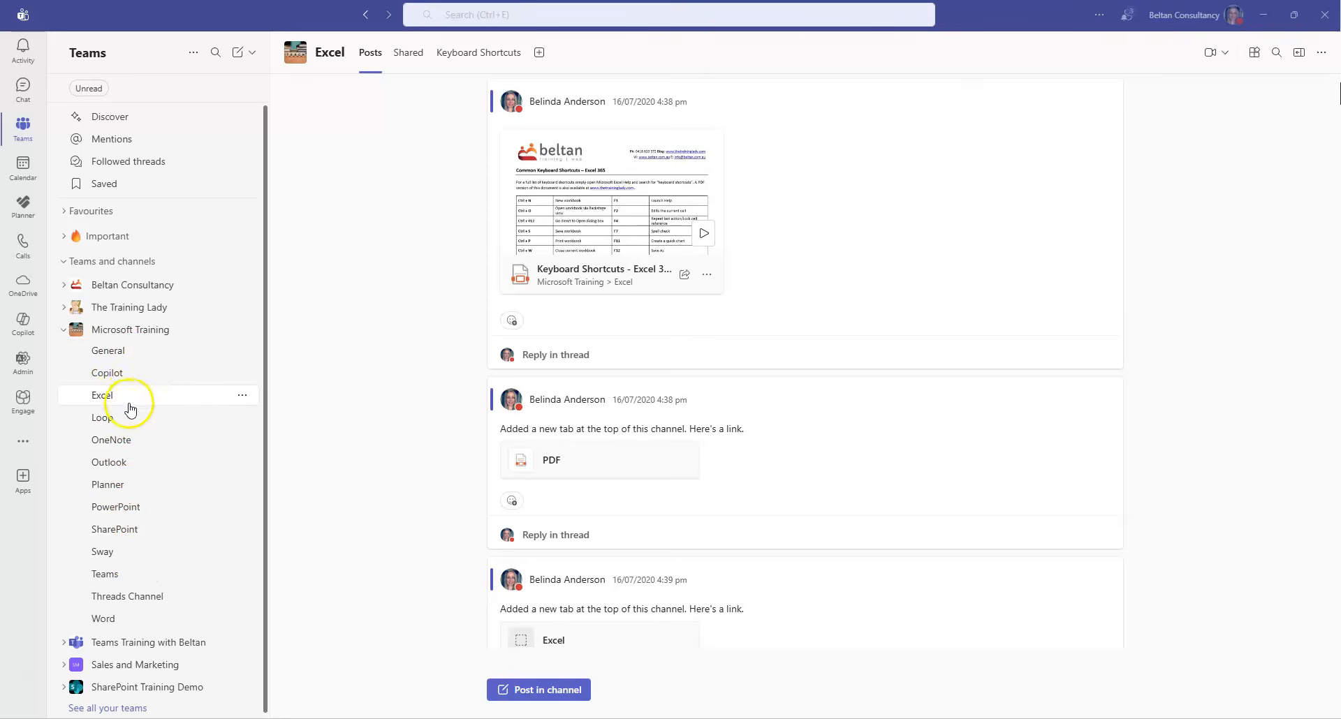
left_click(541, 58)
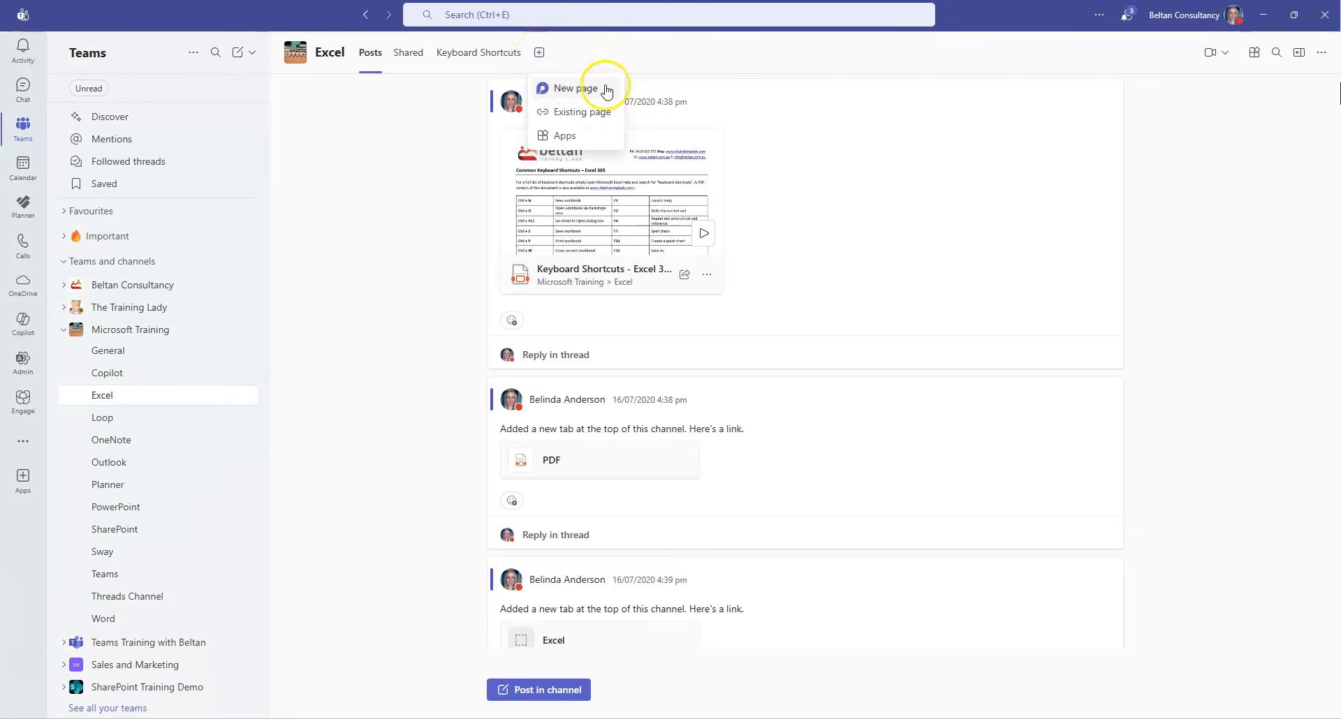
left_click(569, 135)
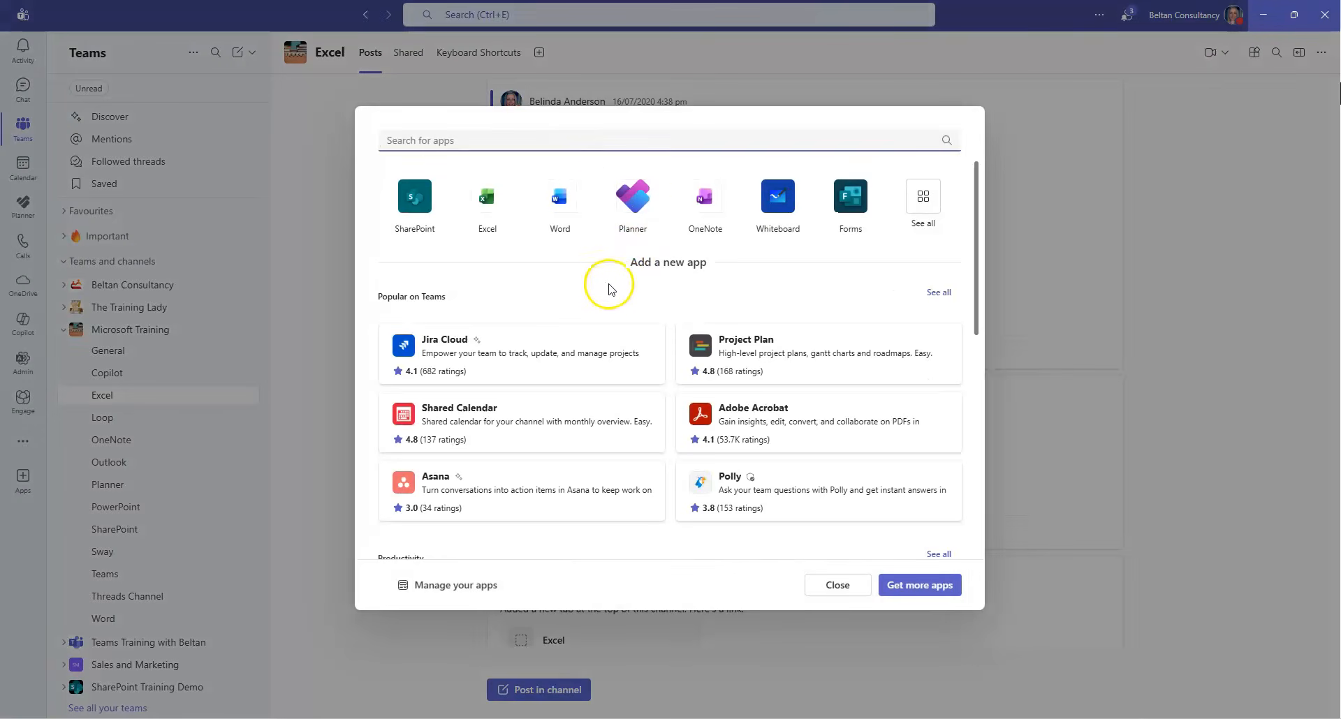
left_click(635, 203)
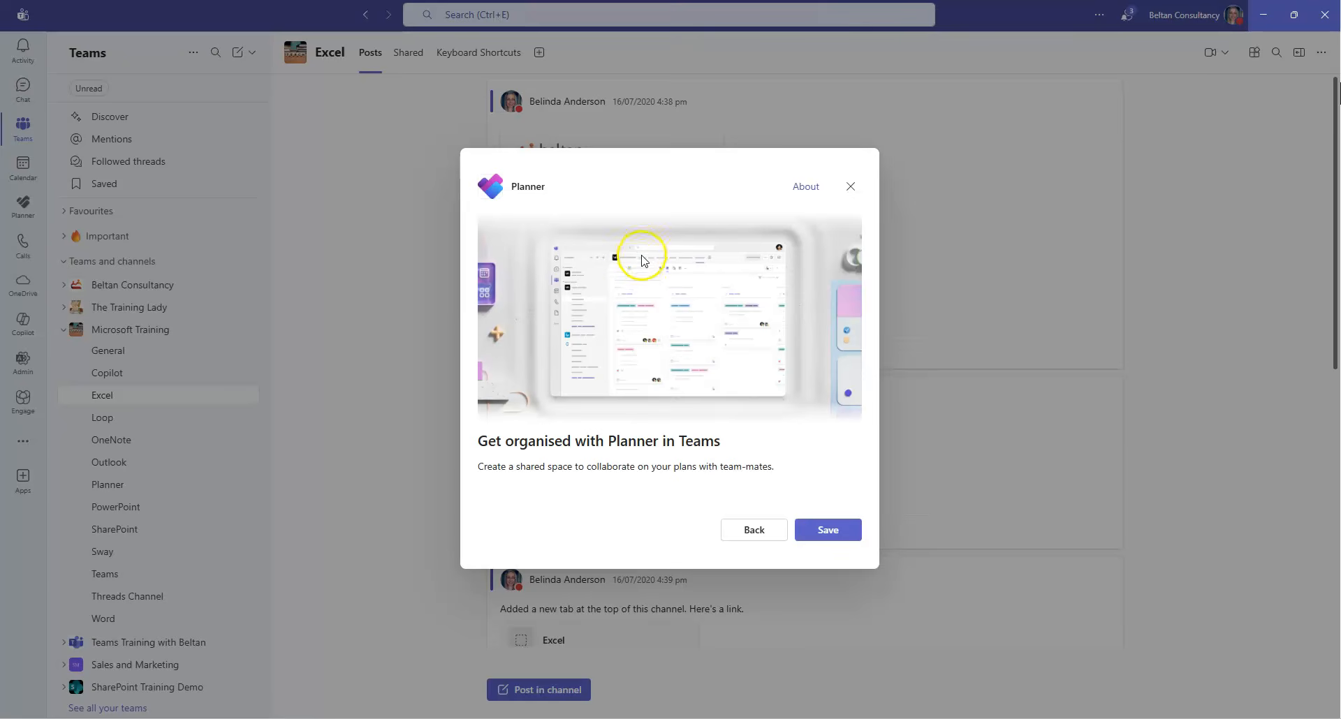
left_click(817, 530)
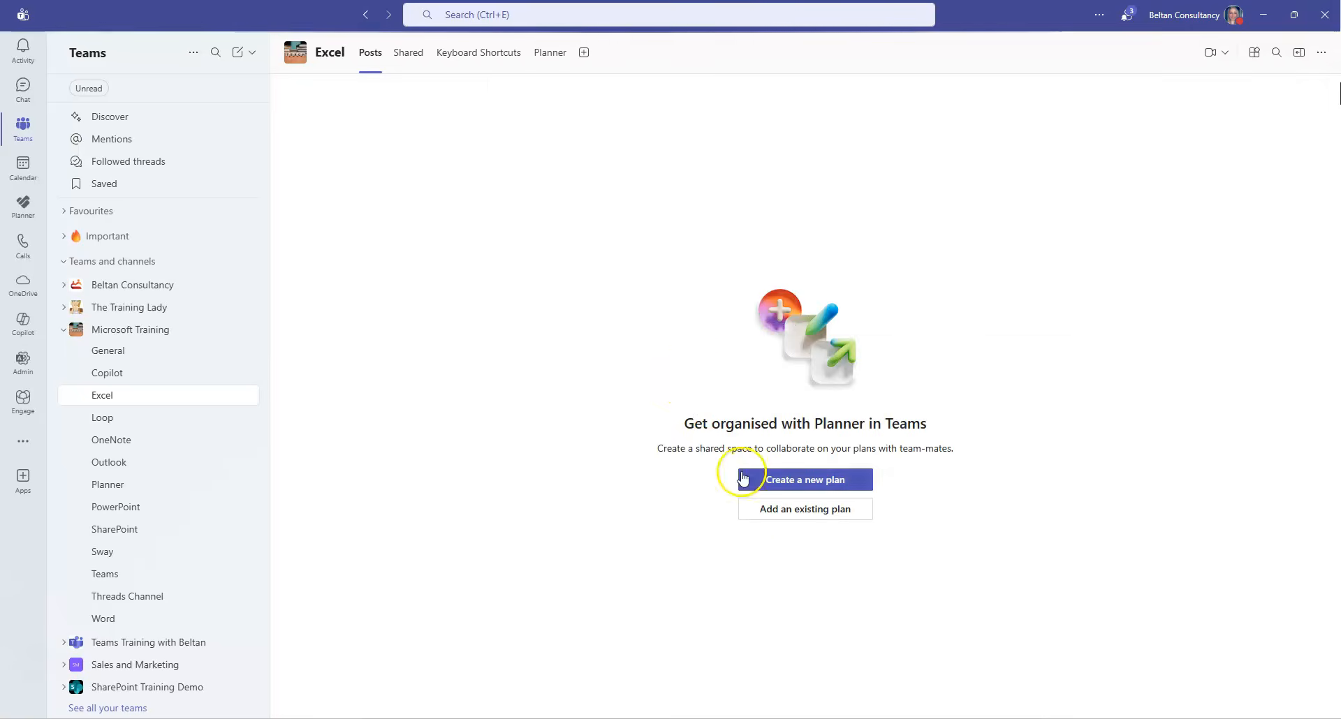
Step: Create a basic plan named "Tasks from Excel" in the Microsoft Training group and reload its page
left_click(810, 482)
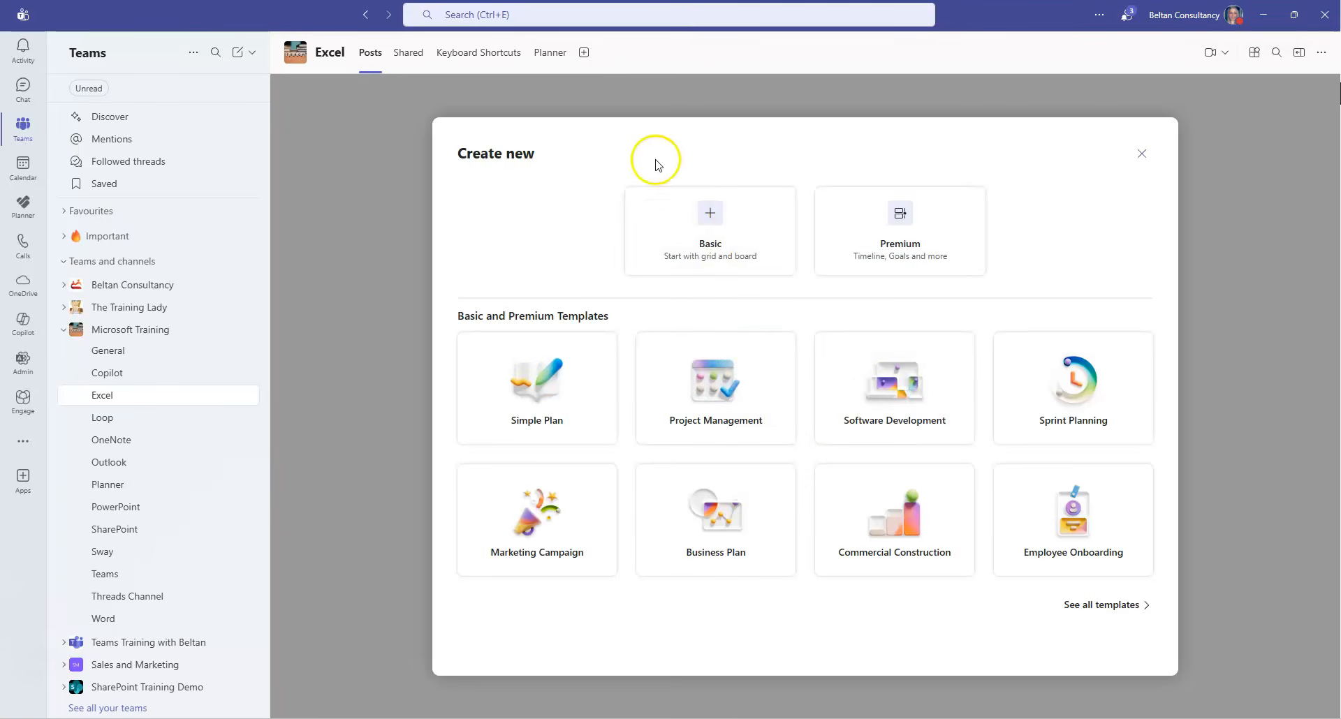
left_click(702, 221)
left_click(754, 361)
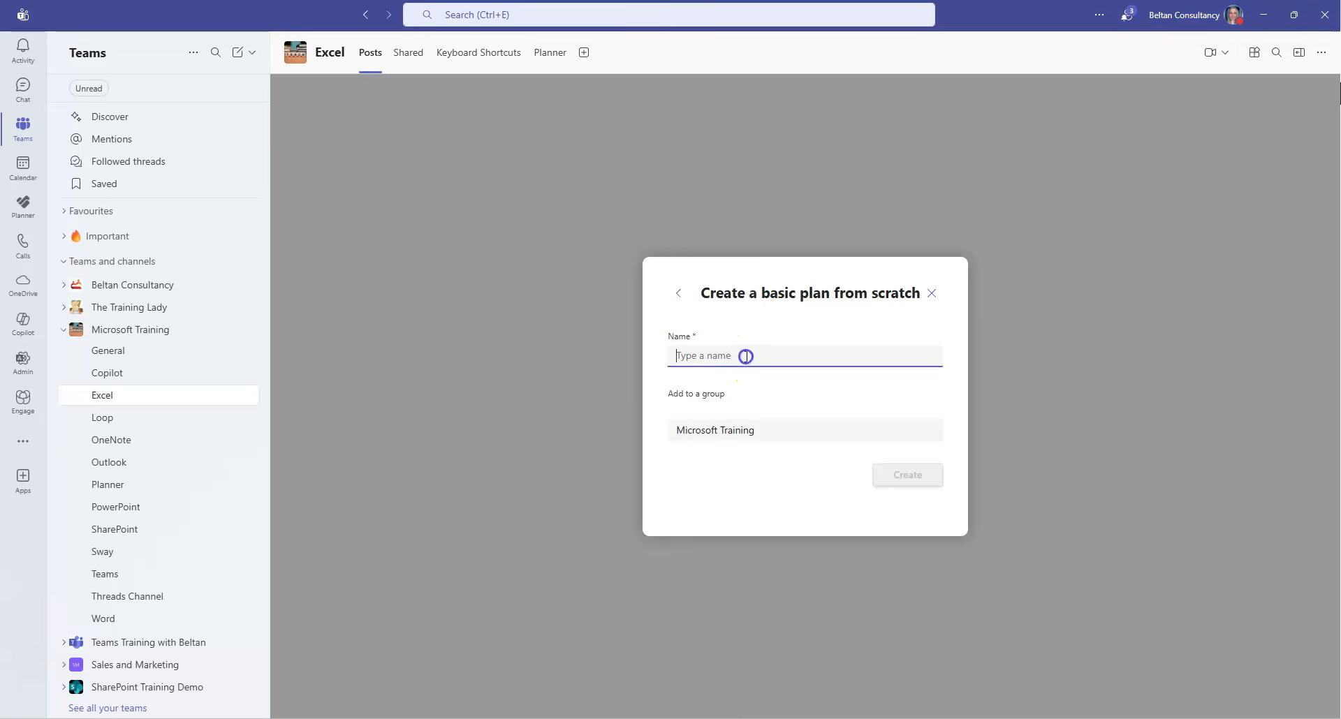
type("Tasks from Excel")
left_click(761, 359)
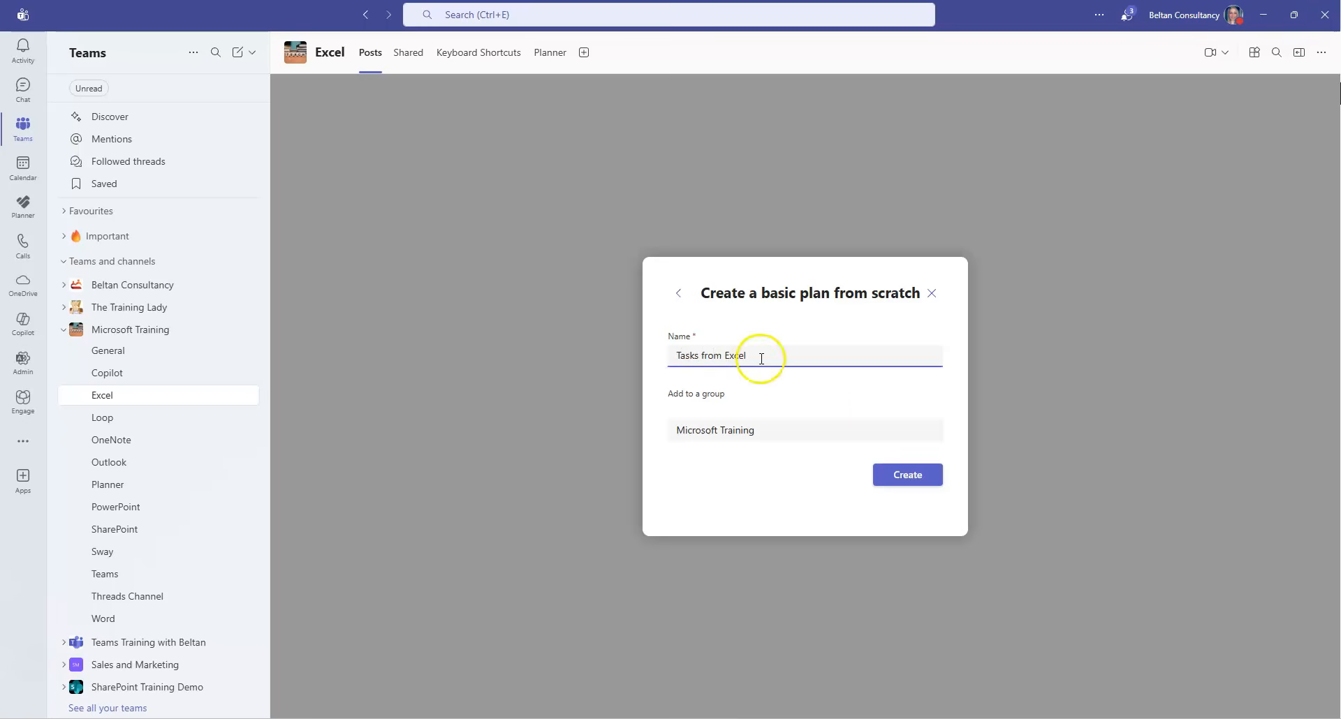
left_click(910, 477)
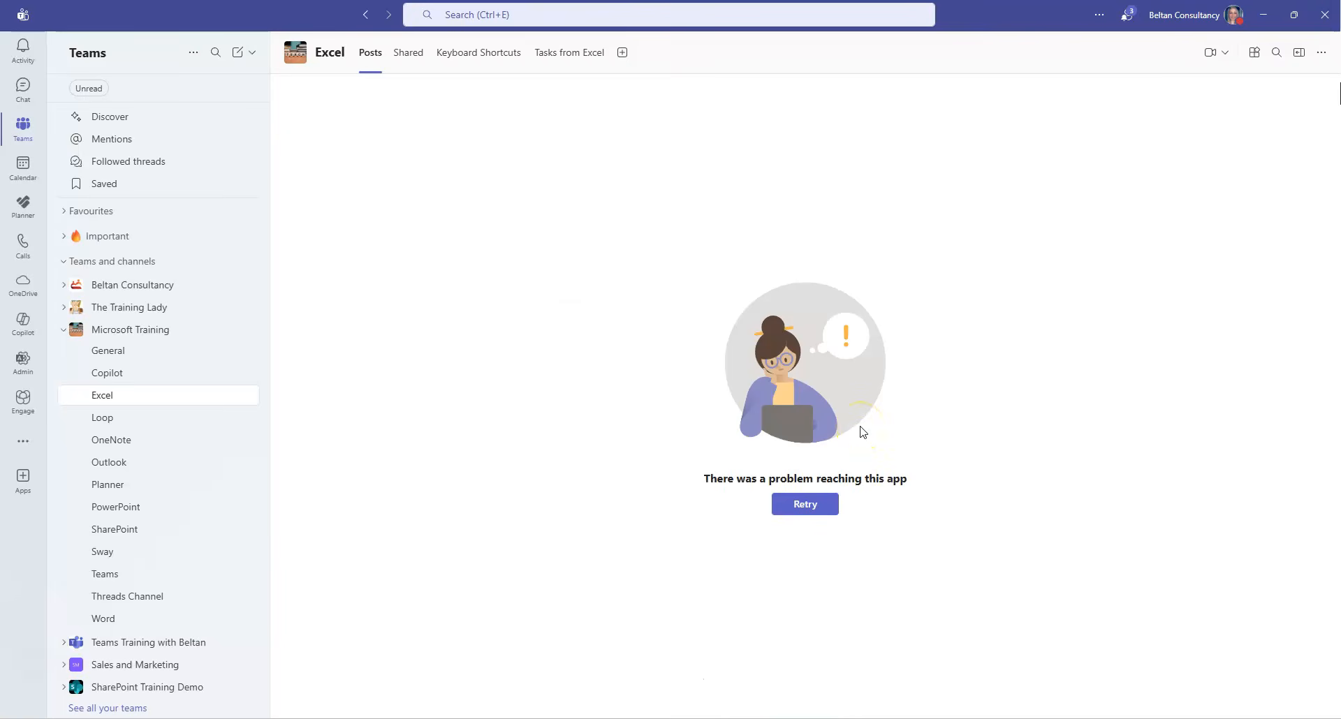
left_click(803, 503)
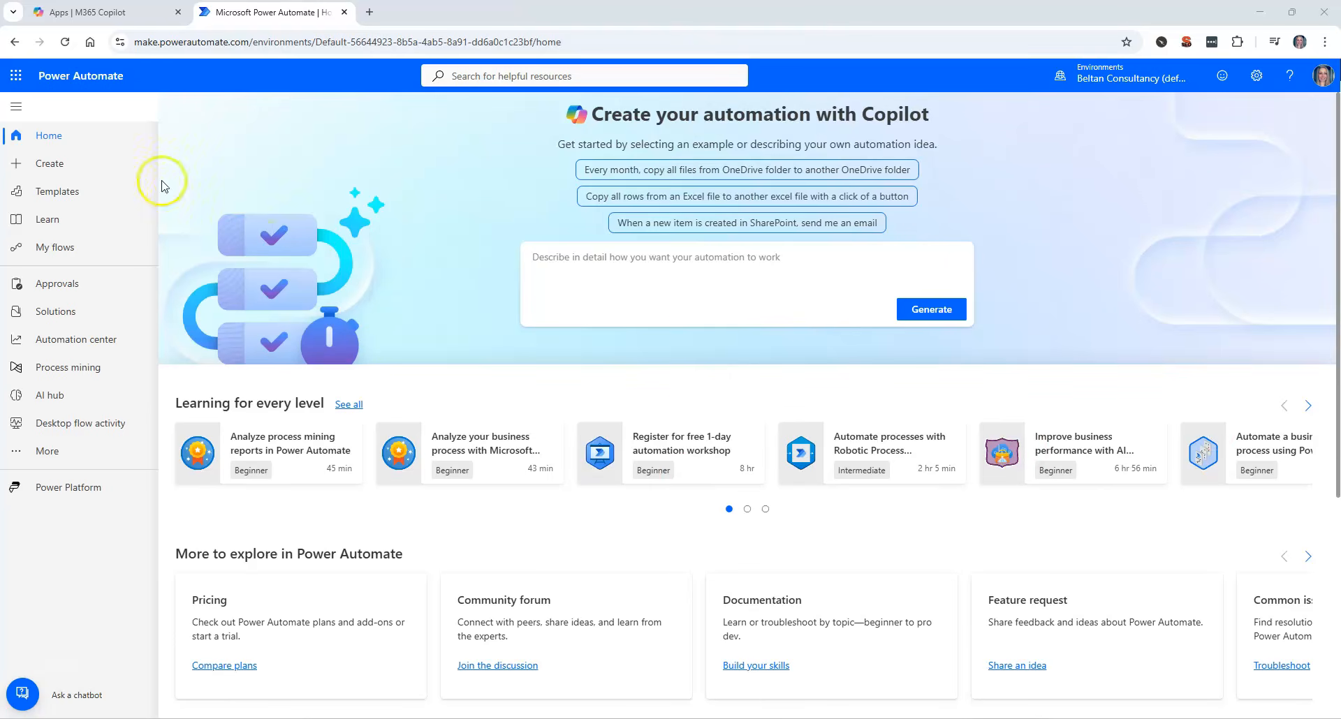
Step: In Power Automate, create an instant cloud flow named "Import Tasks from Excel" that is triggered manually
left_click(51, 164)
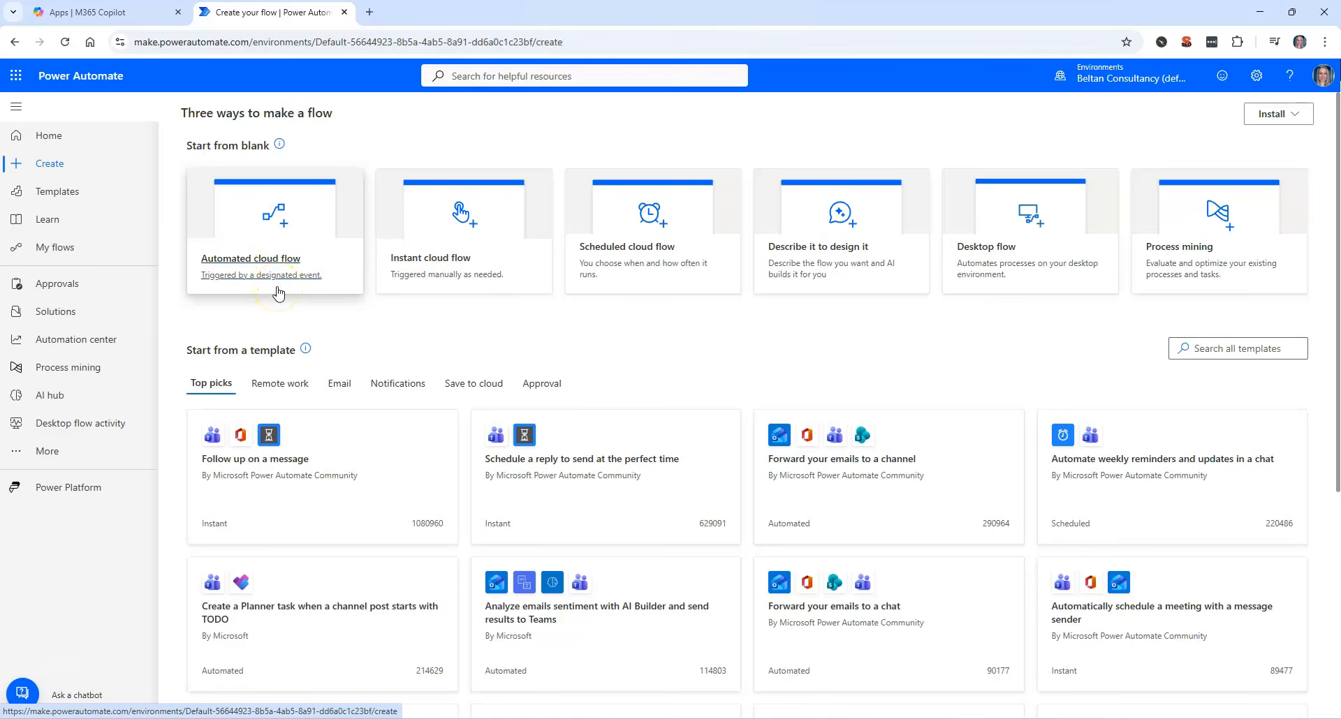
left_click(469, 240)
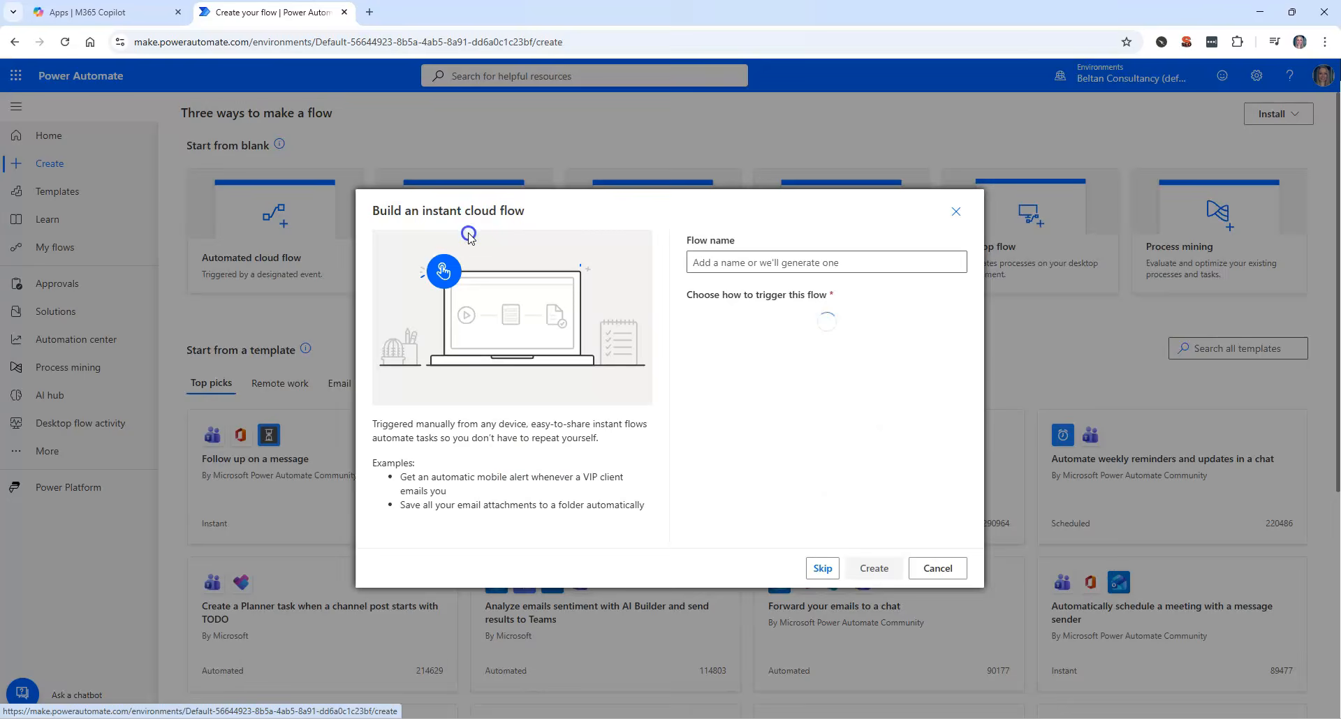
left_click(728, 264)
type("Import Tasks from Excel")
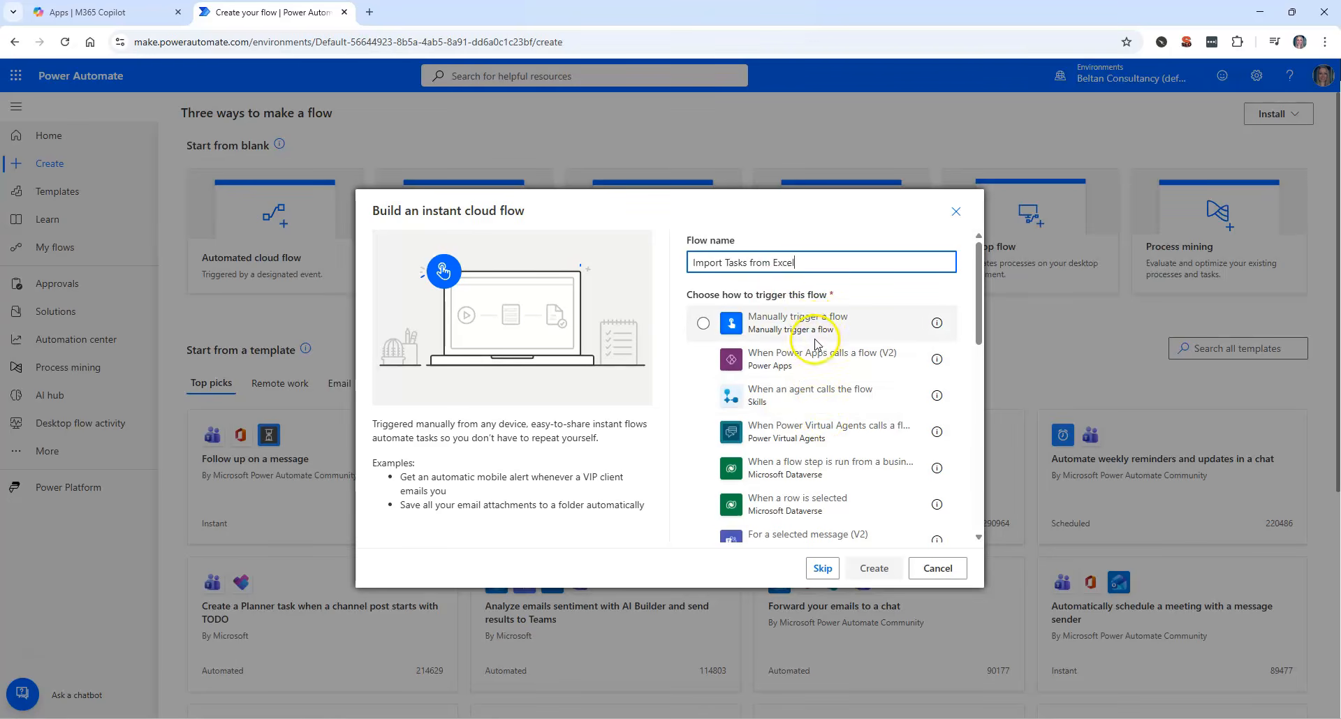
left_click(774, 323)
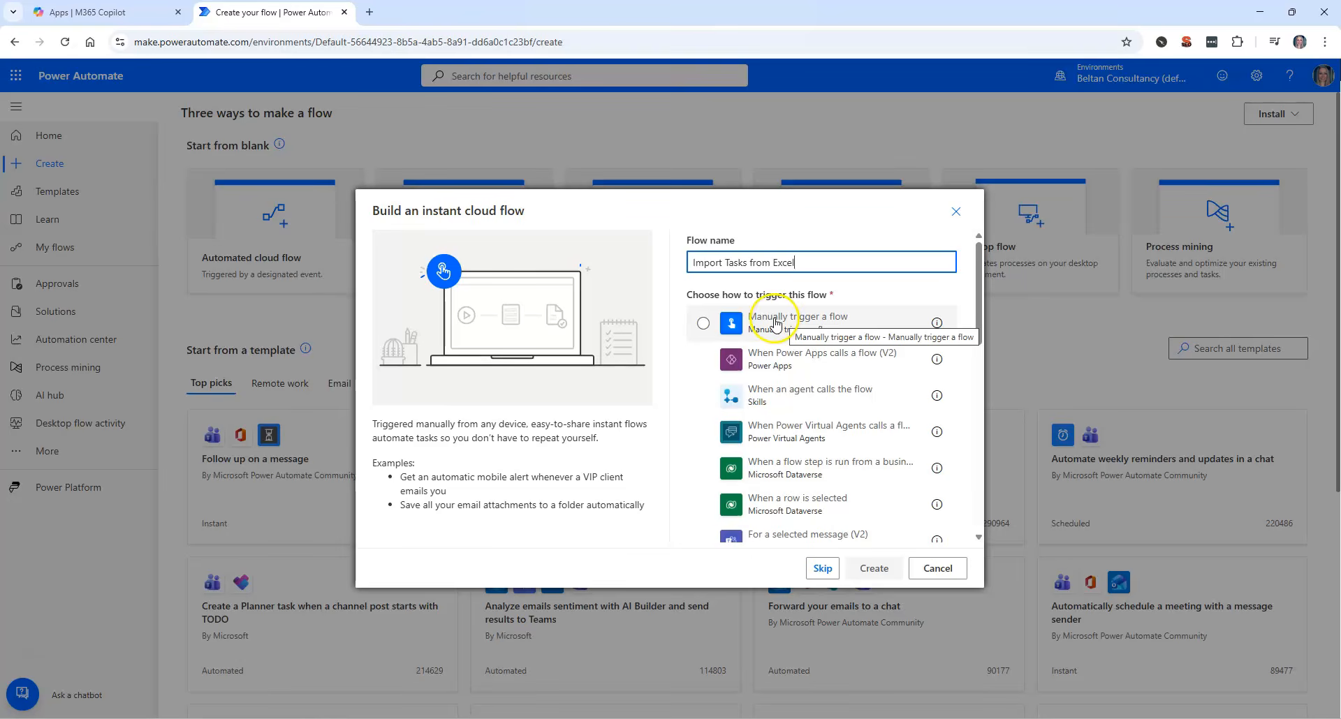
left_click(873, 568)
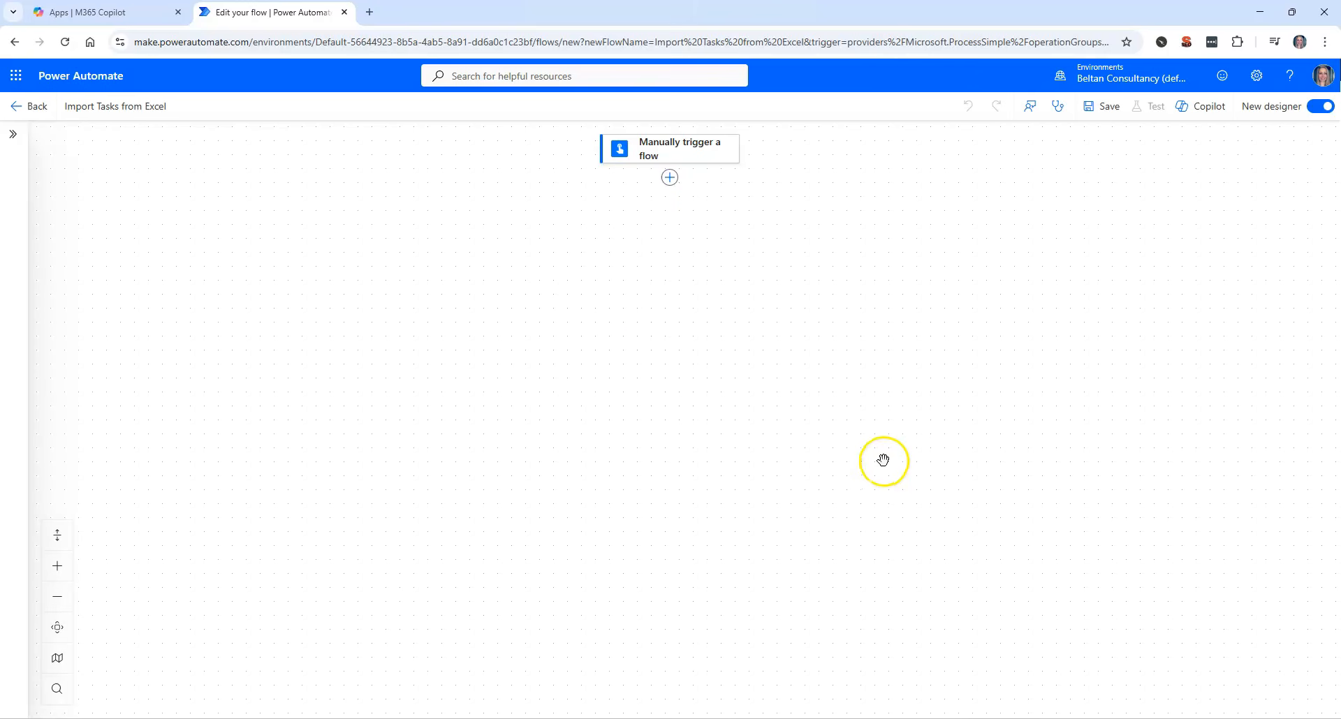
Step: Search the actions for "Excel" and add the Excel Online (Business) action "List rows present in a table" after the manual trigger
left_click(670, 178)
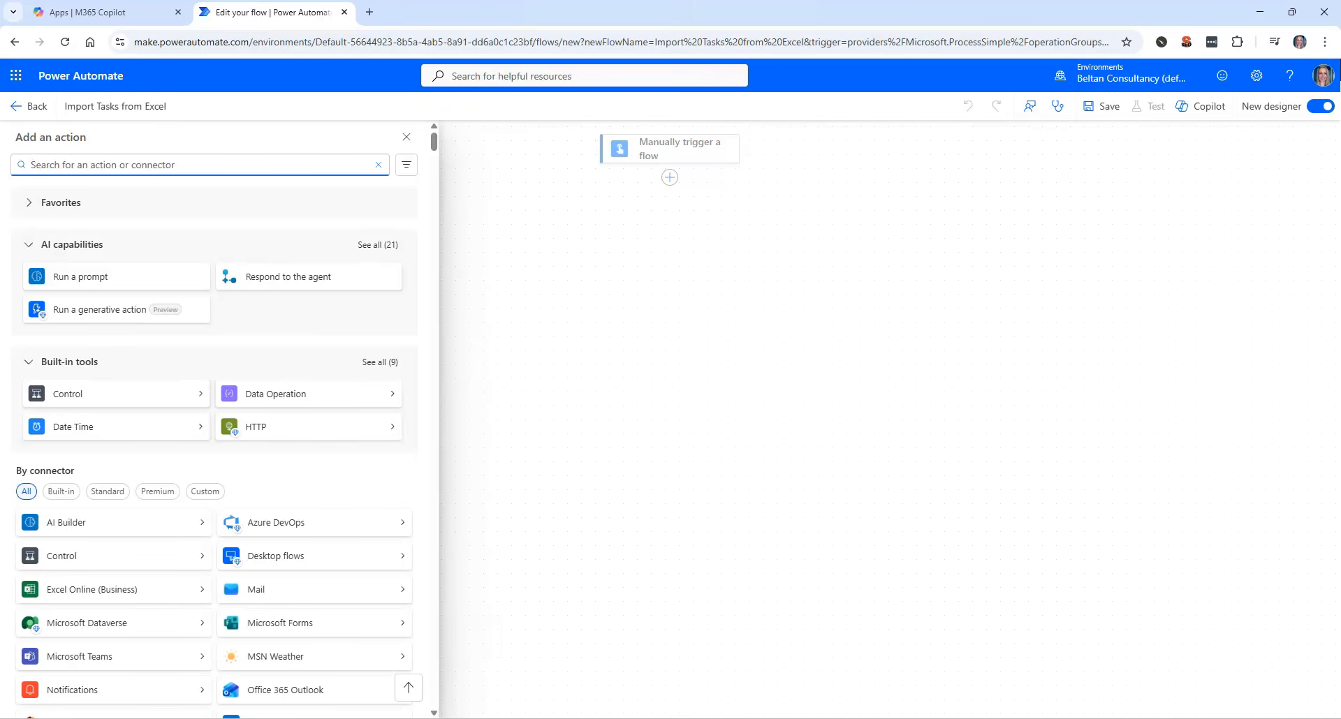
left_click(60, 166)
type("Excel")
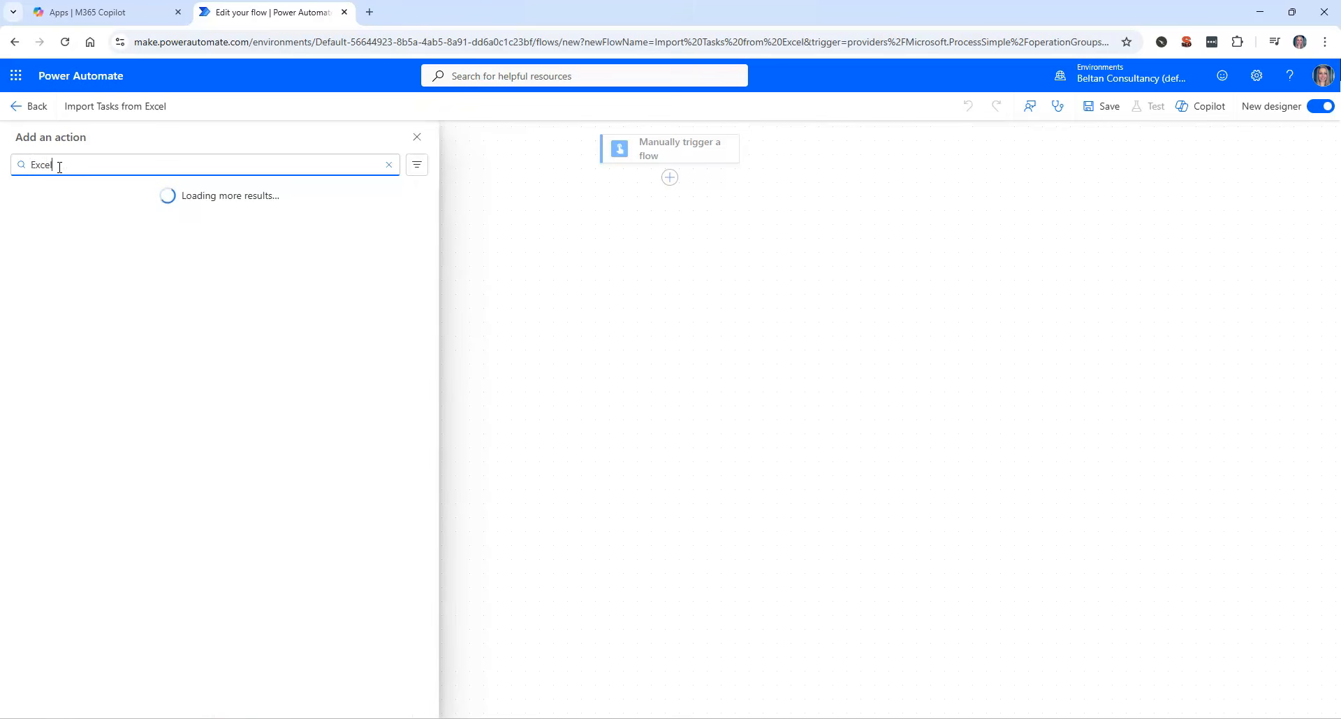
left_click(21, 242)
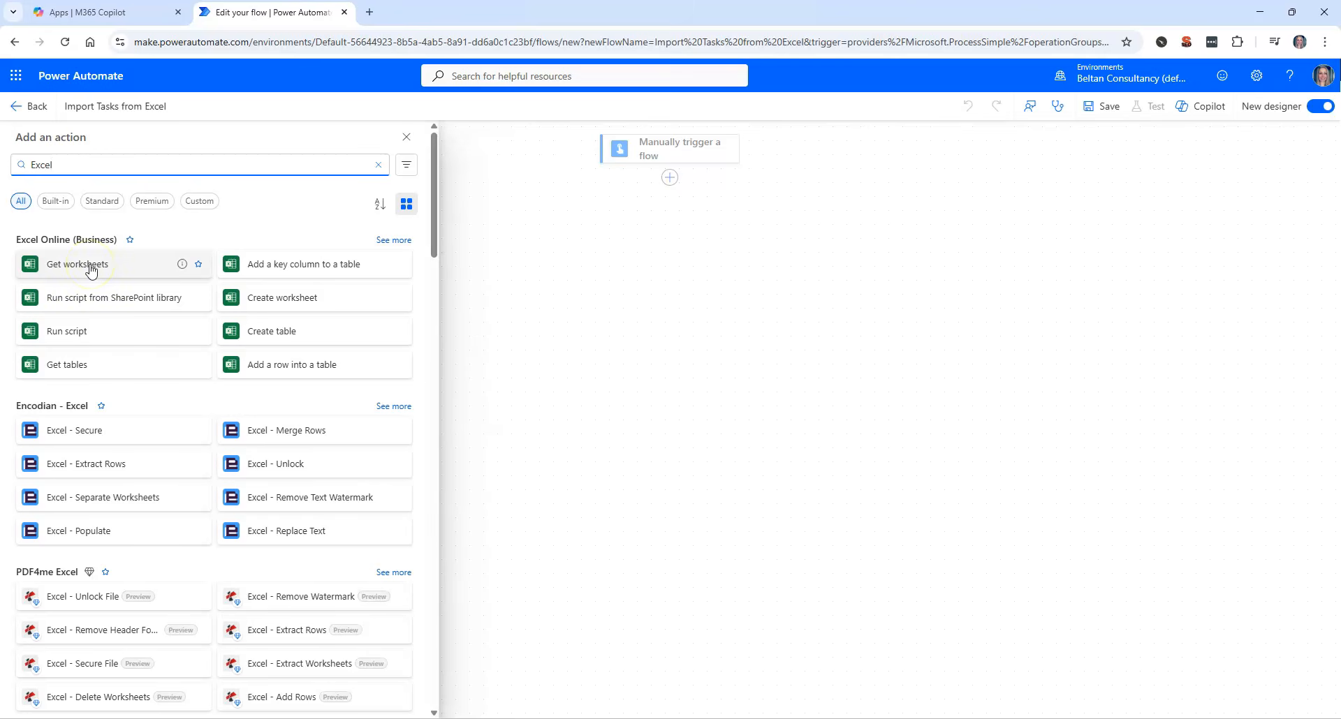
scroll(83, 241, "down", 2)
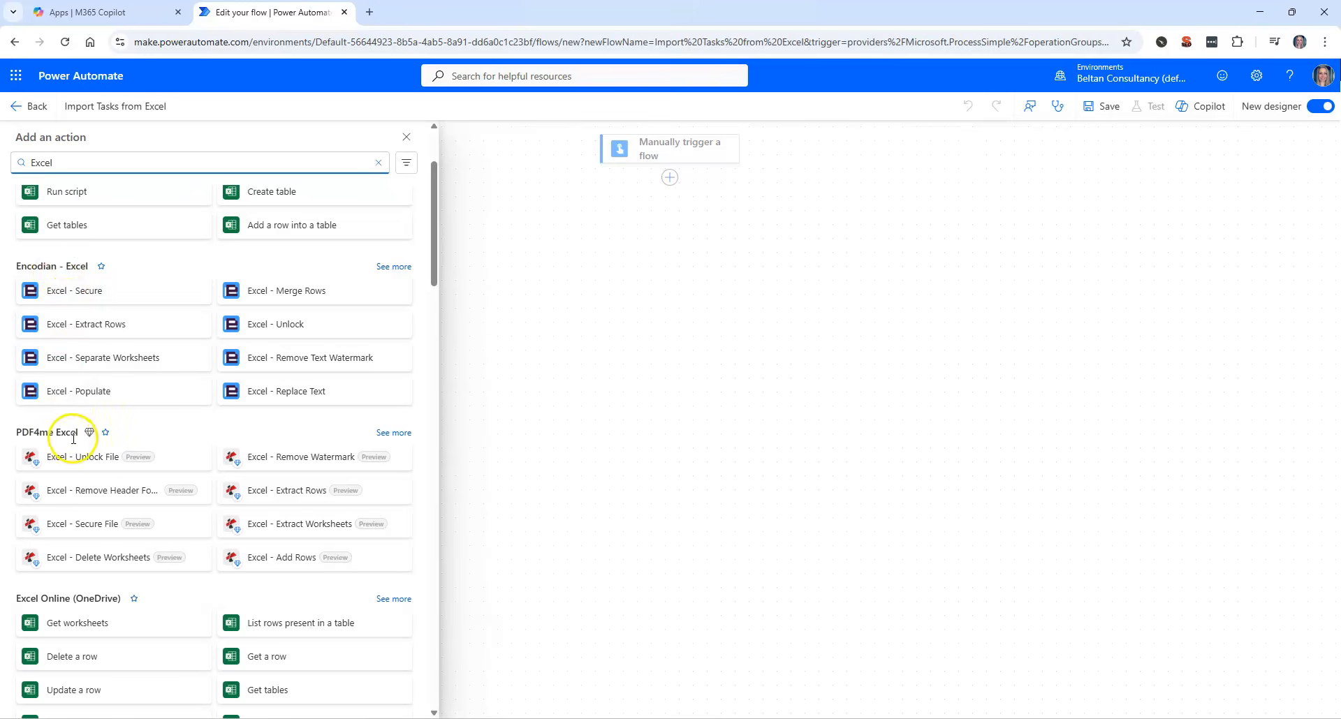
scroll(239, 366, "down", 1)
scroll(238, 366, "down", 2)
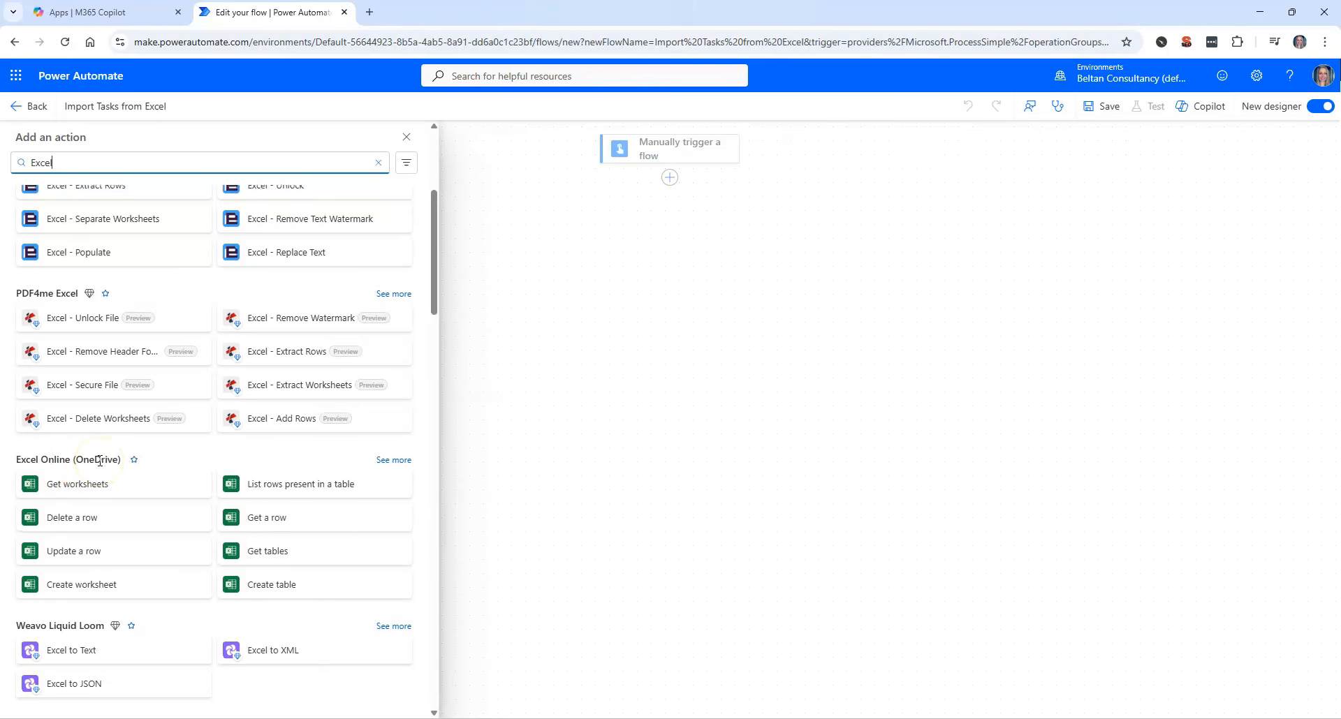
scroll(100, 461, "up", 5)
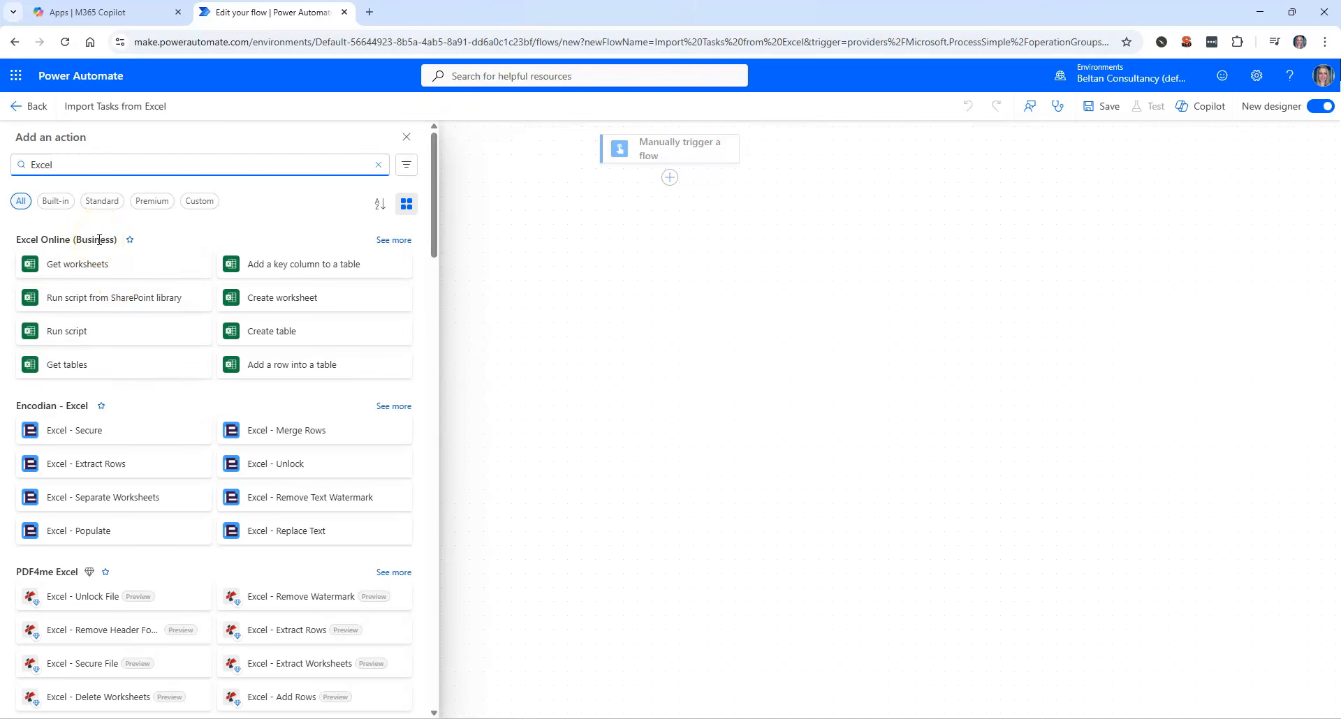
scroll(98, 239, "down", 5)
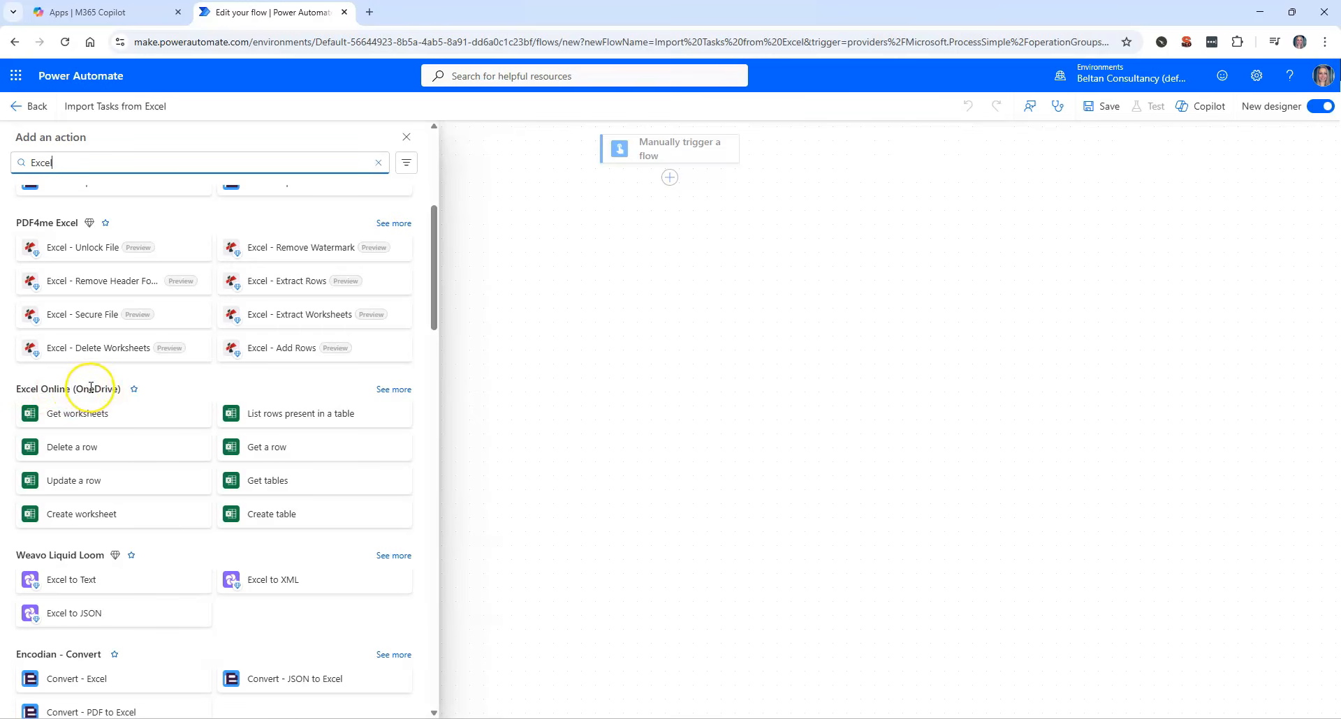
scroll(90, 387, "up", 5)
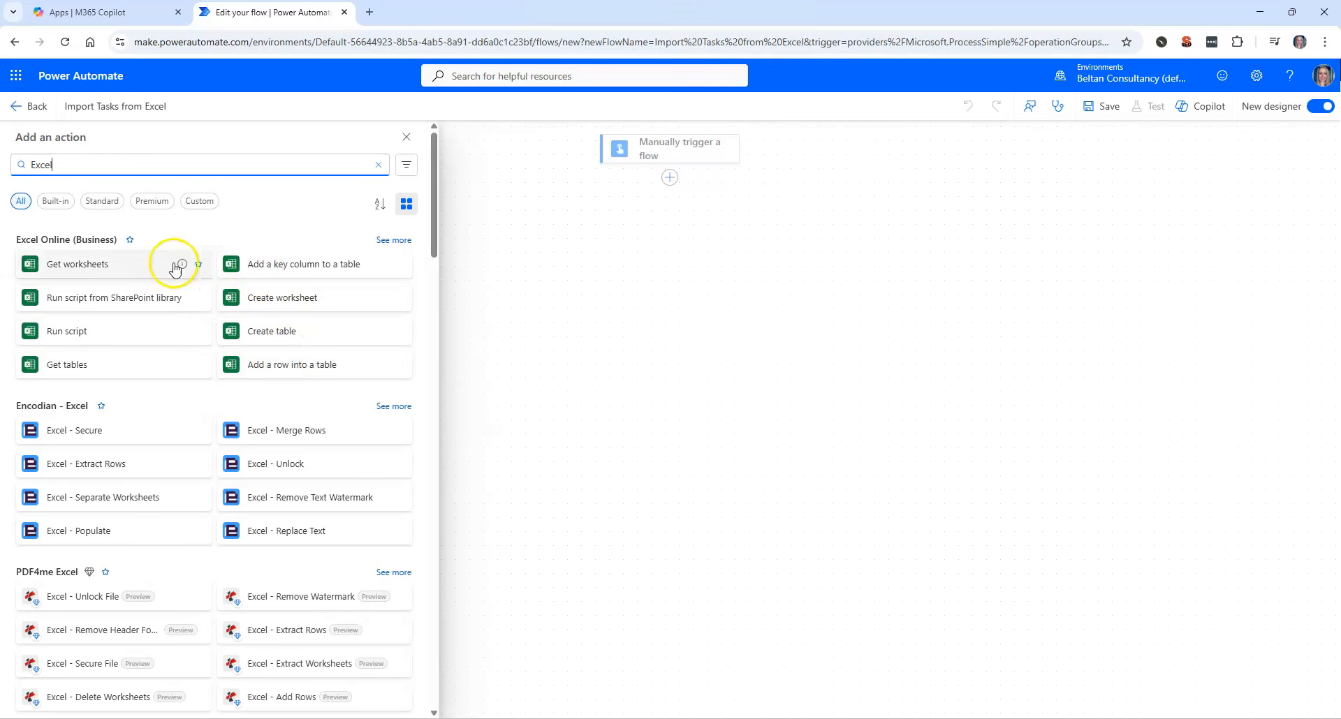
left_click(383, 242)
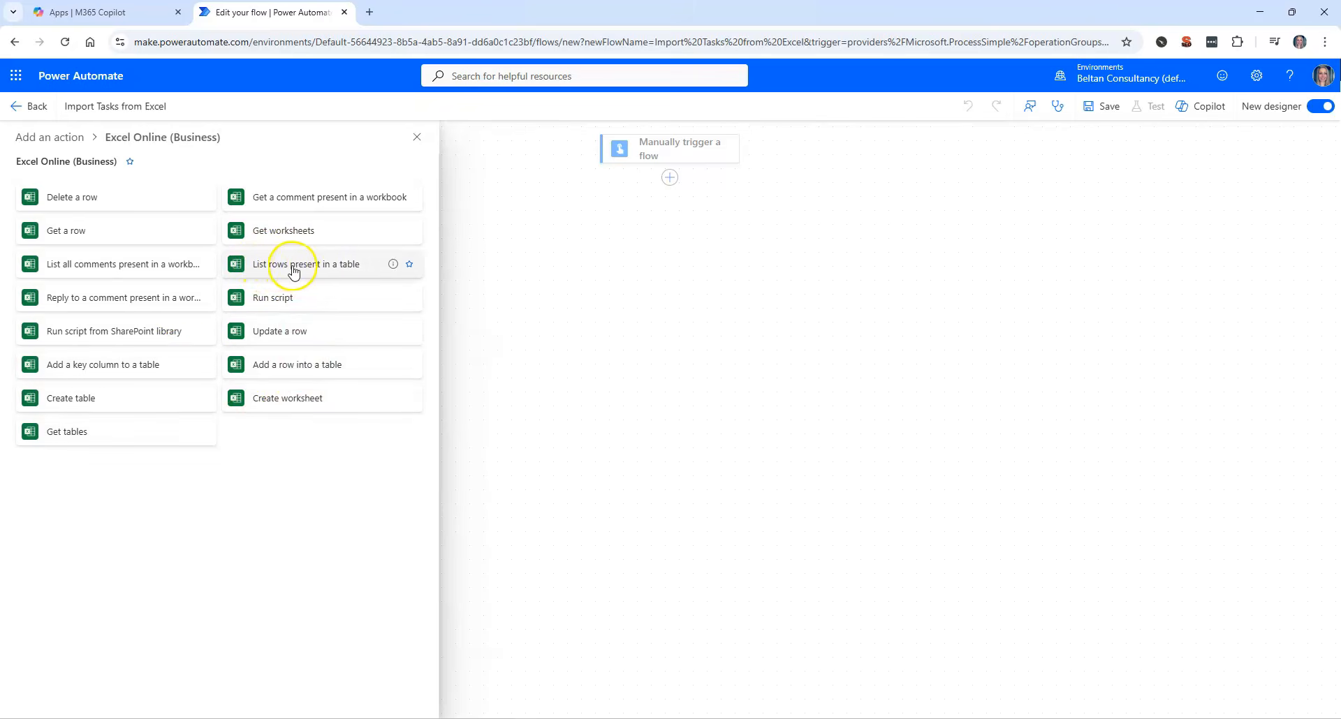
left_click(334, 268)
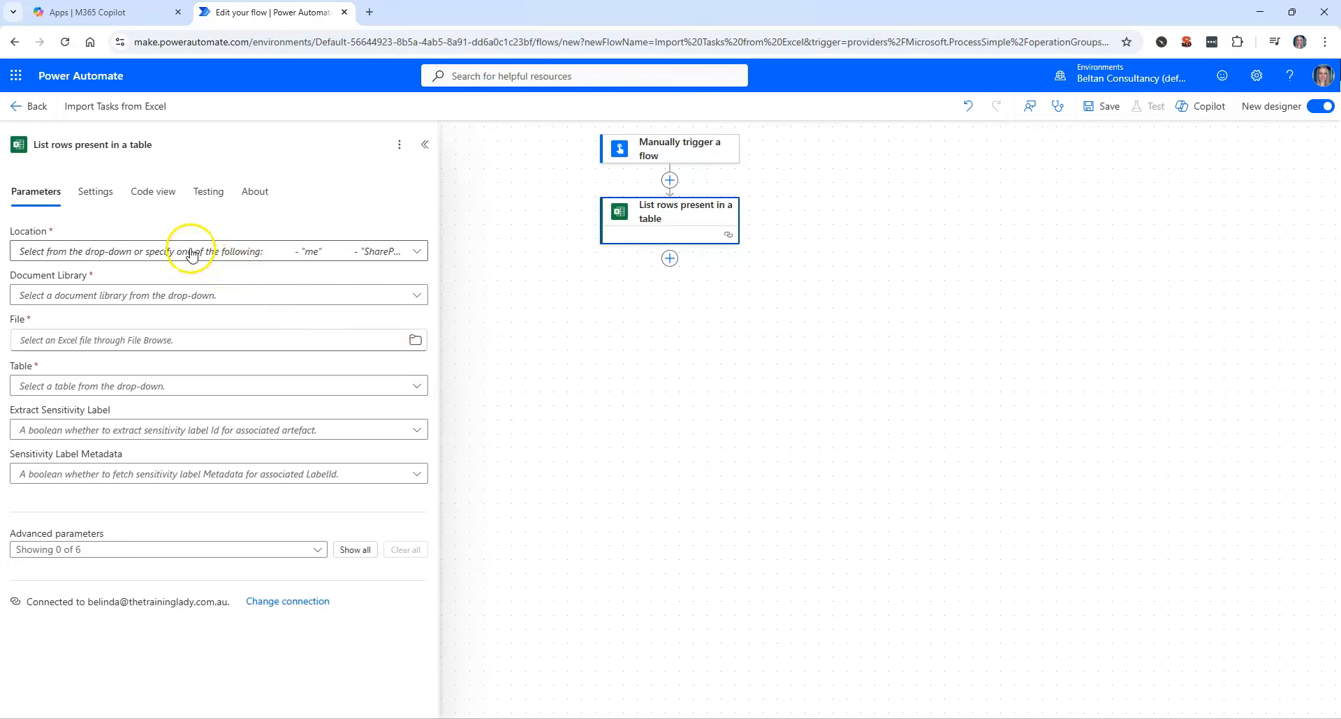
Step: Set the table action's location to OneDrive for Business and its document library to OneDrive
left_click(135, 256)
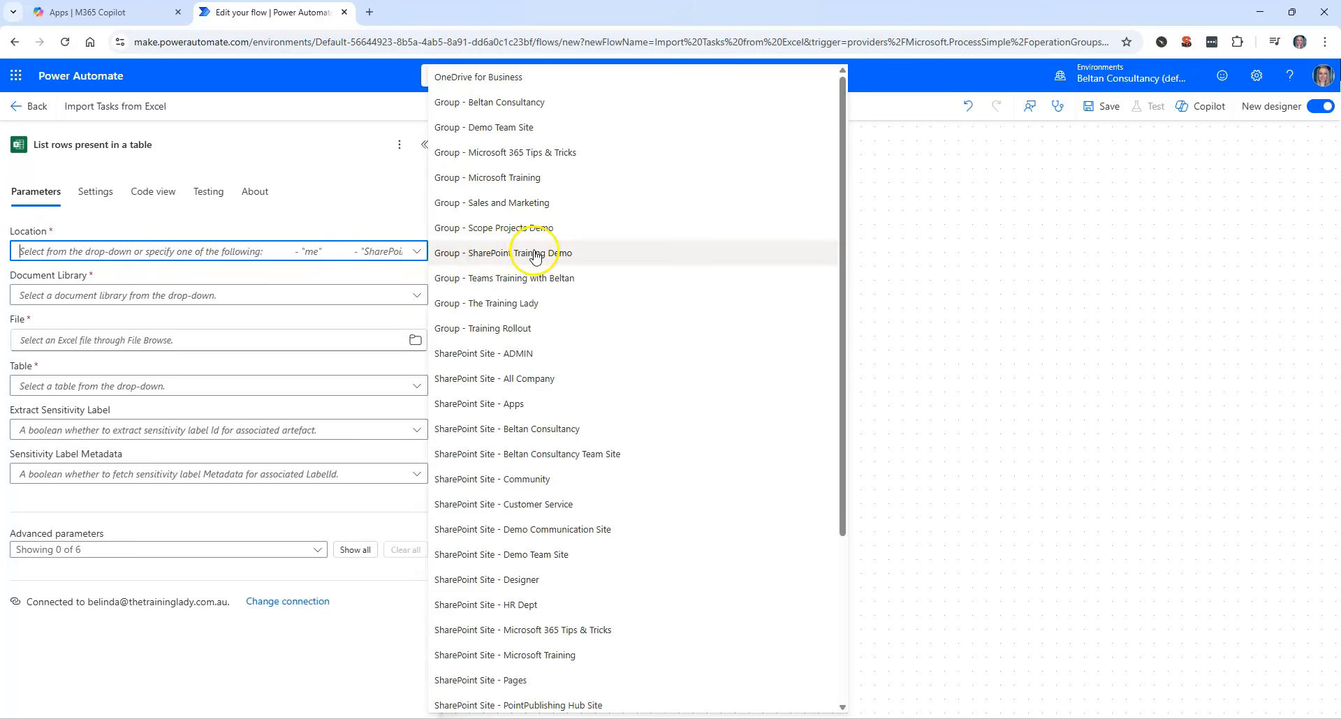
left_click(487, 80)
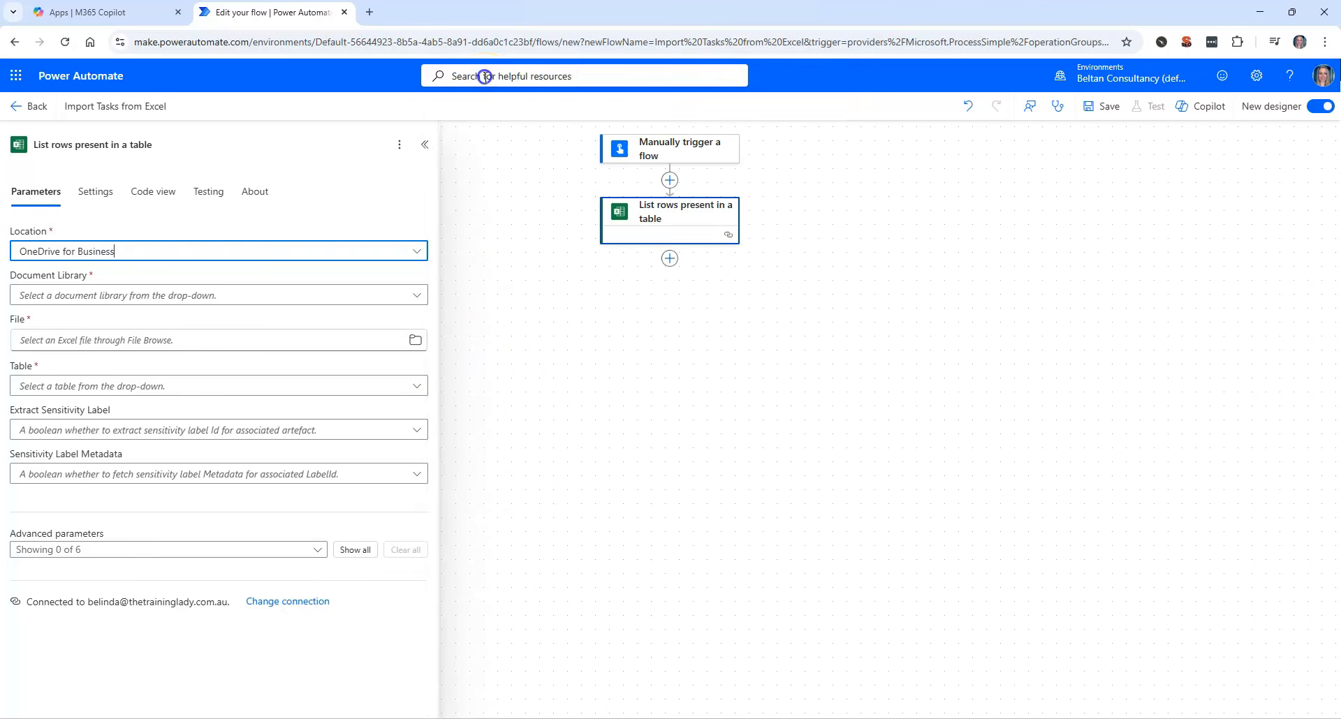
left_click(88, 302)
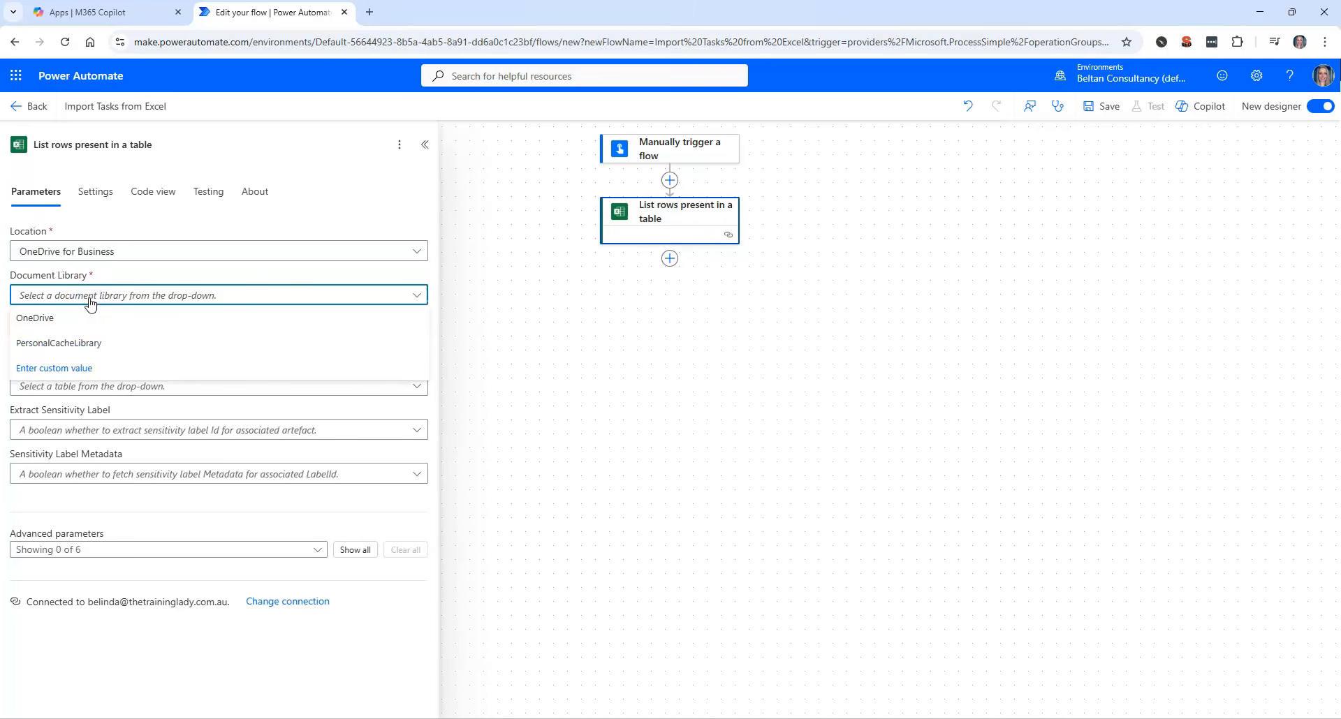
left_click(38, 321)
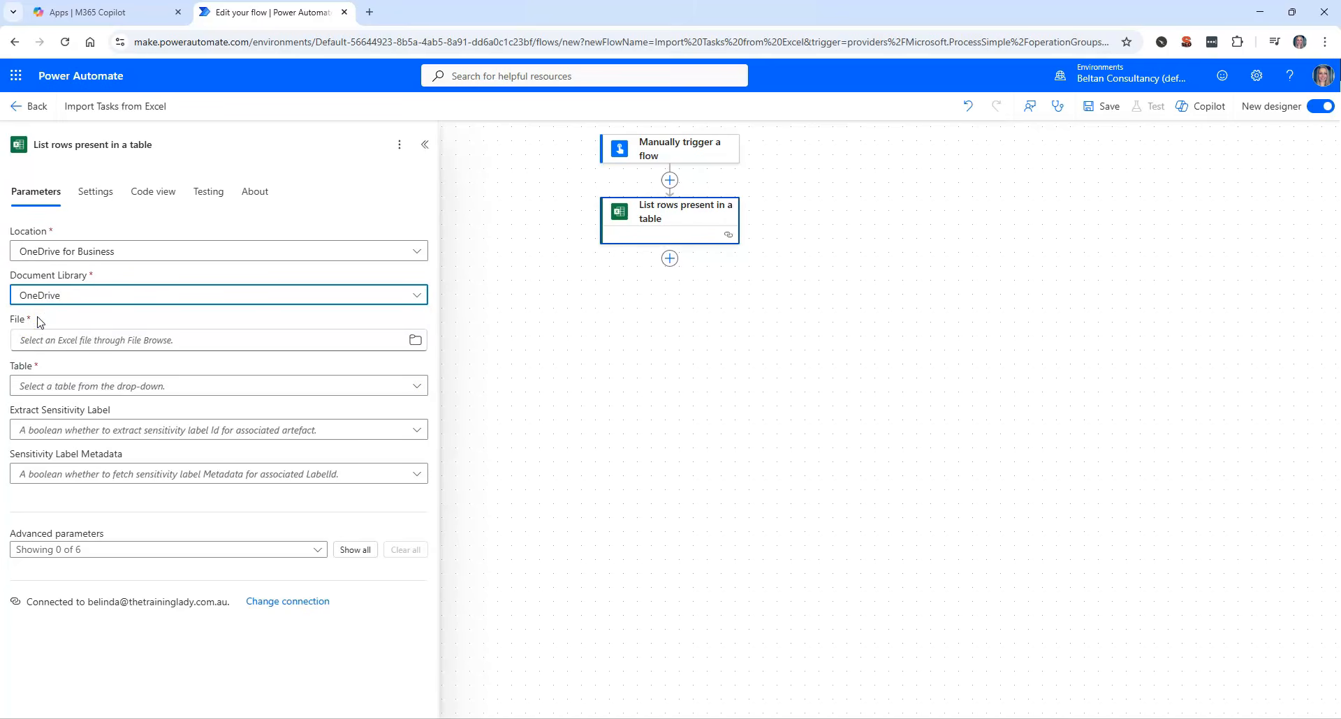
Step: Choose "Task List Sample by The Training Lady.xlsx" from The Training Lady/Articles/MS Excel/Sample Files as the source file
left_click(71, 340)
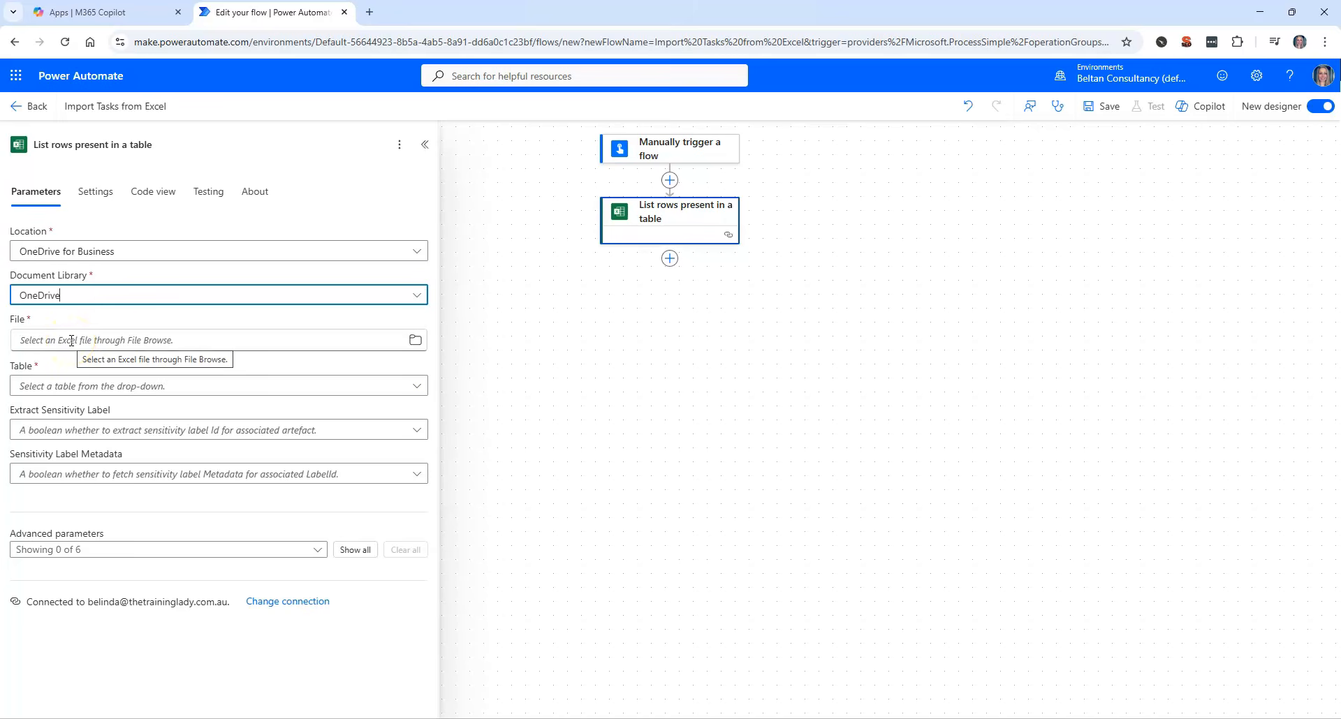
left_click(160, 340)
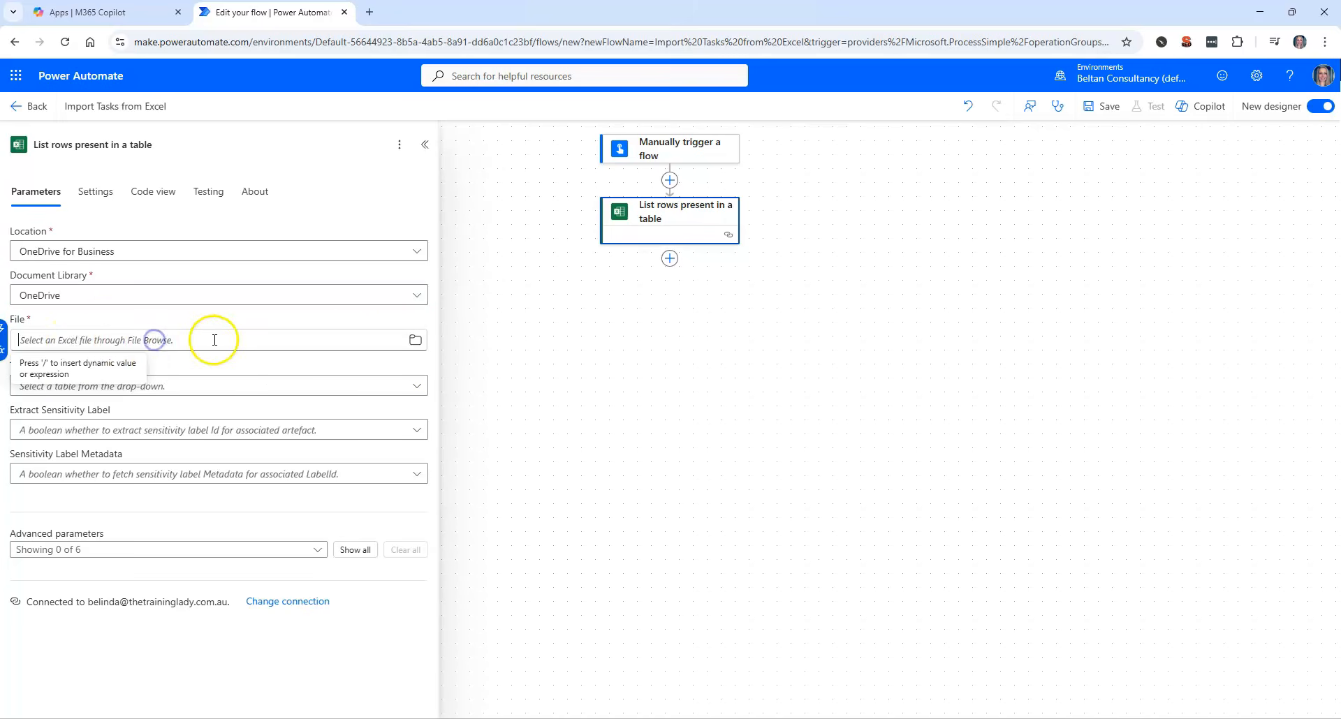
left_click(417, 342)
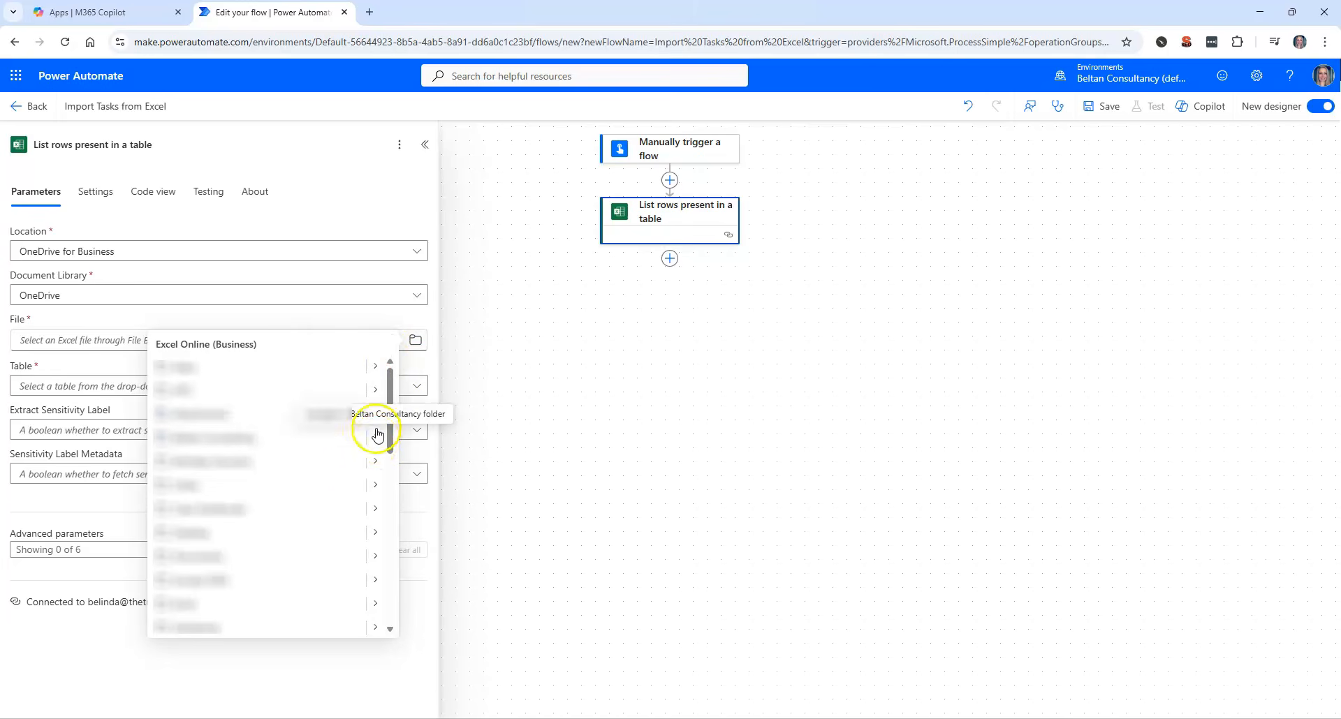
scroll(376, 429, "down", 4)
scroll(294, 440, "down", 5)
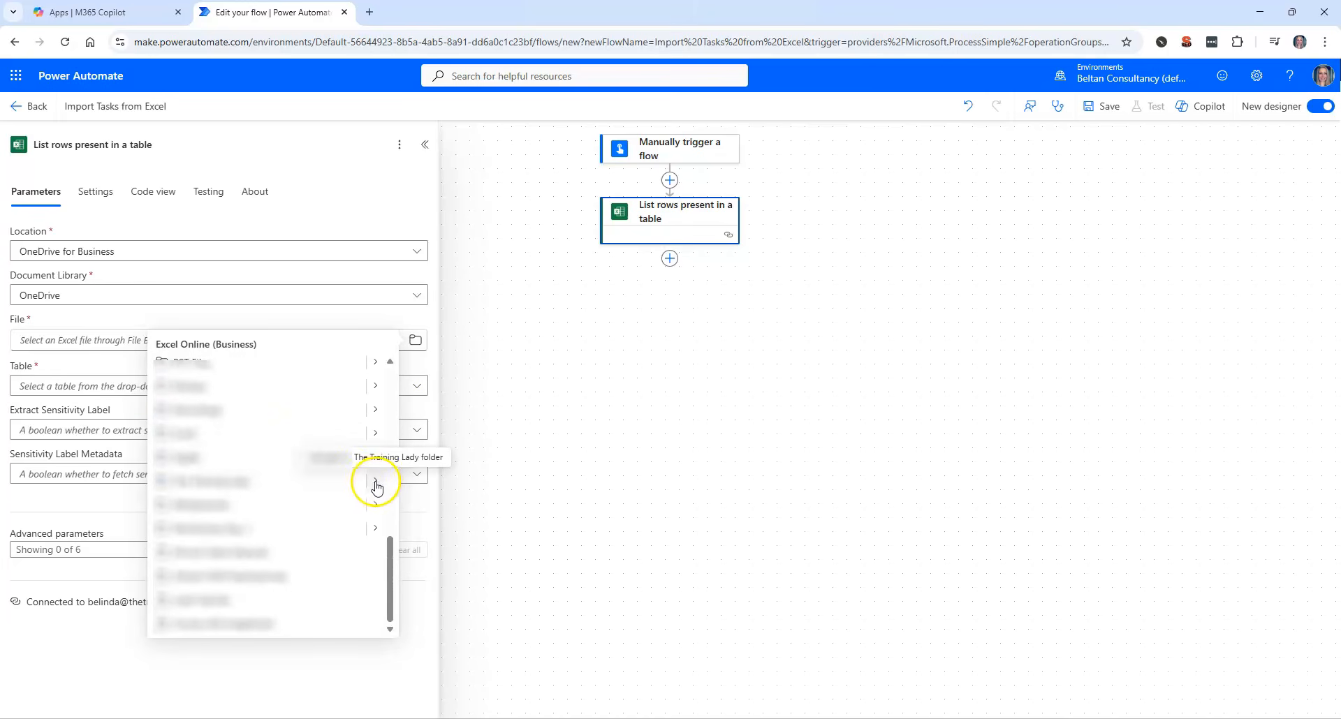
left_click(376, 482)
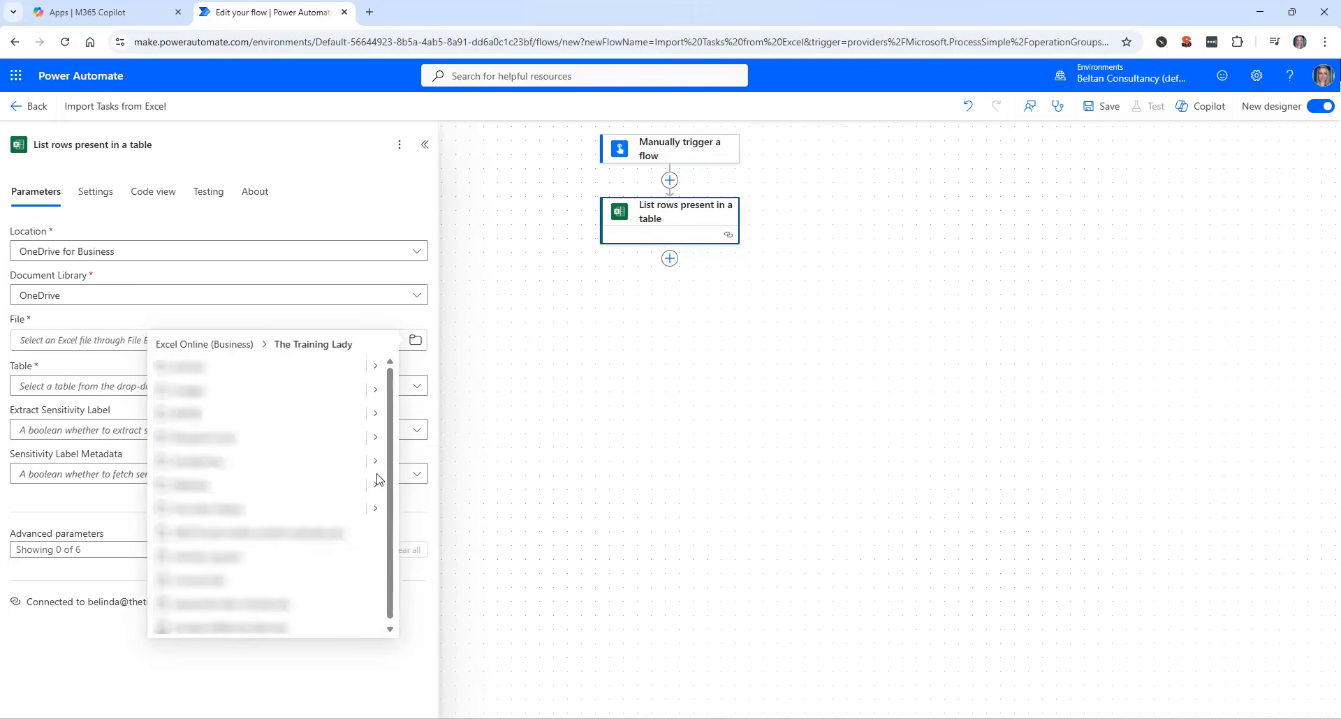
left_click(377, 366)
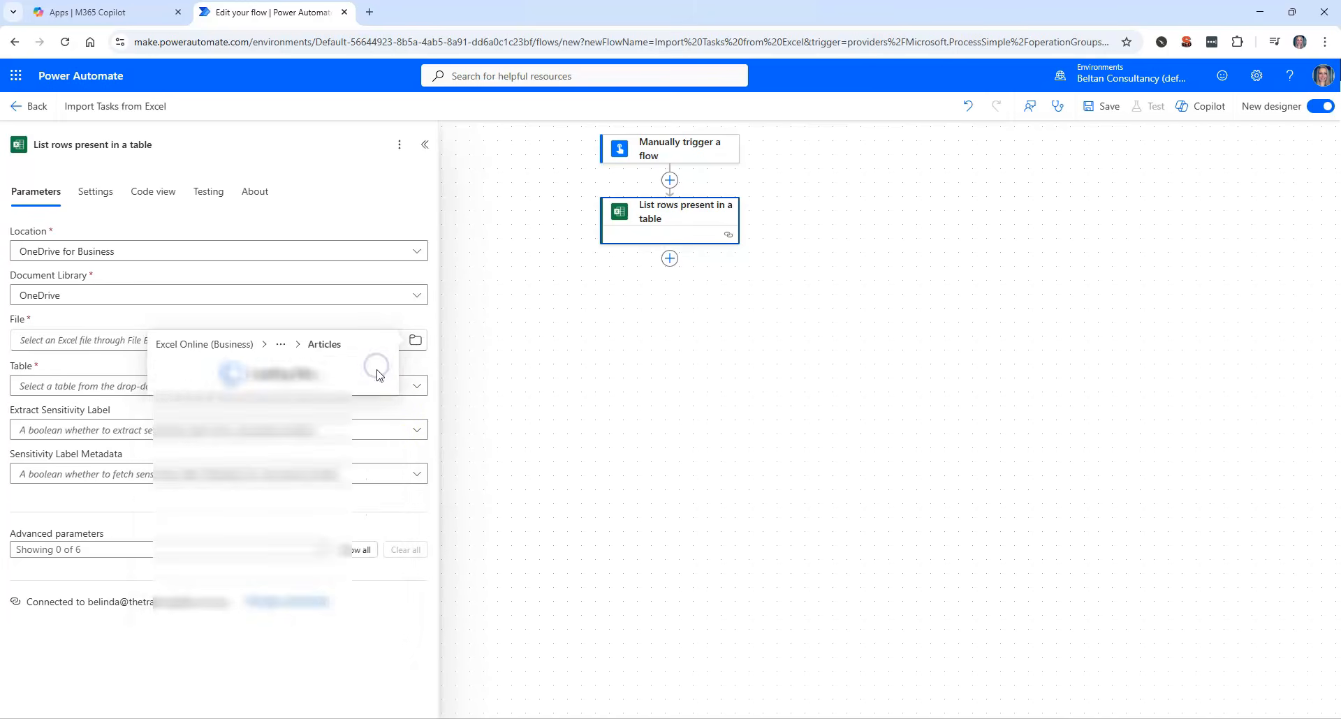
left_click(375, 437)
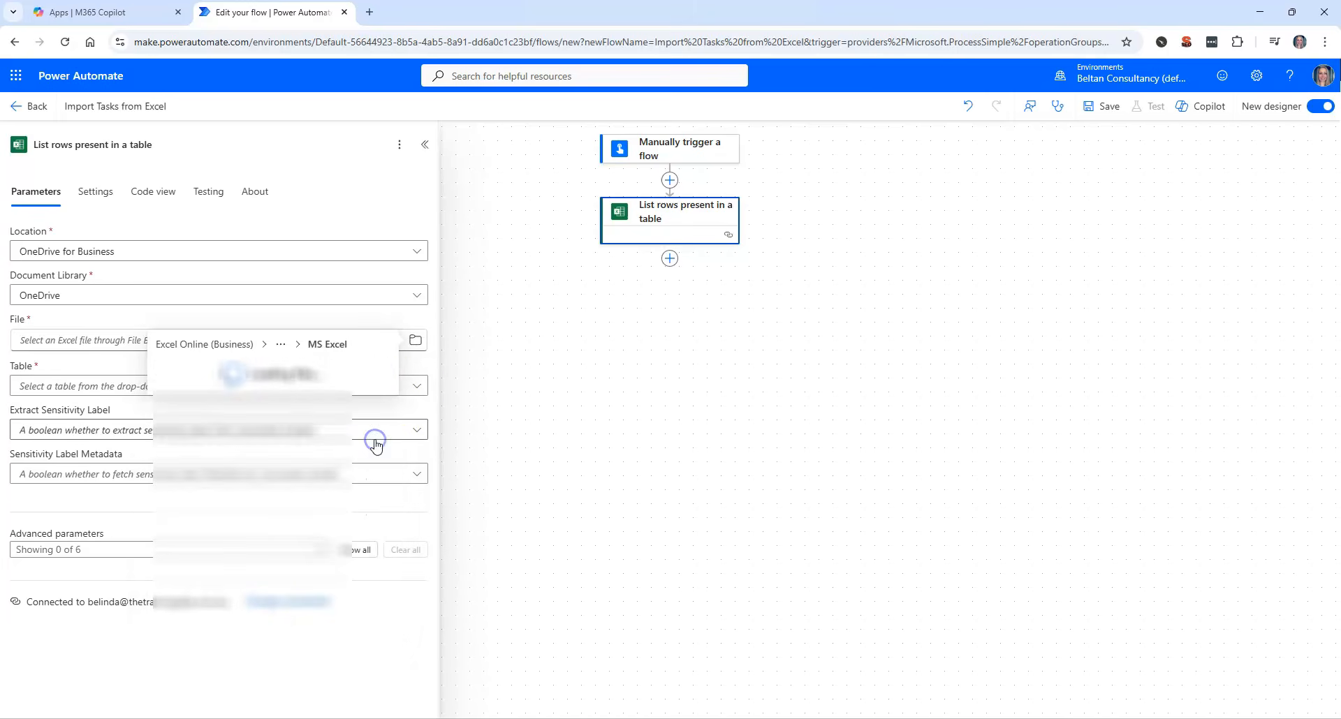
left_click(385, 390)
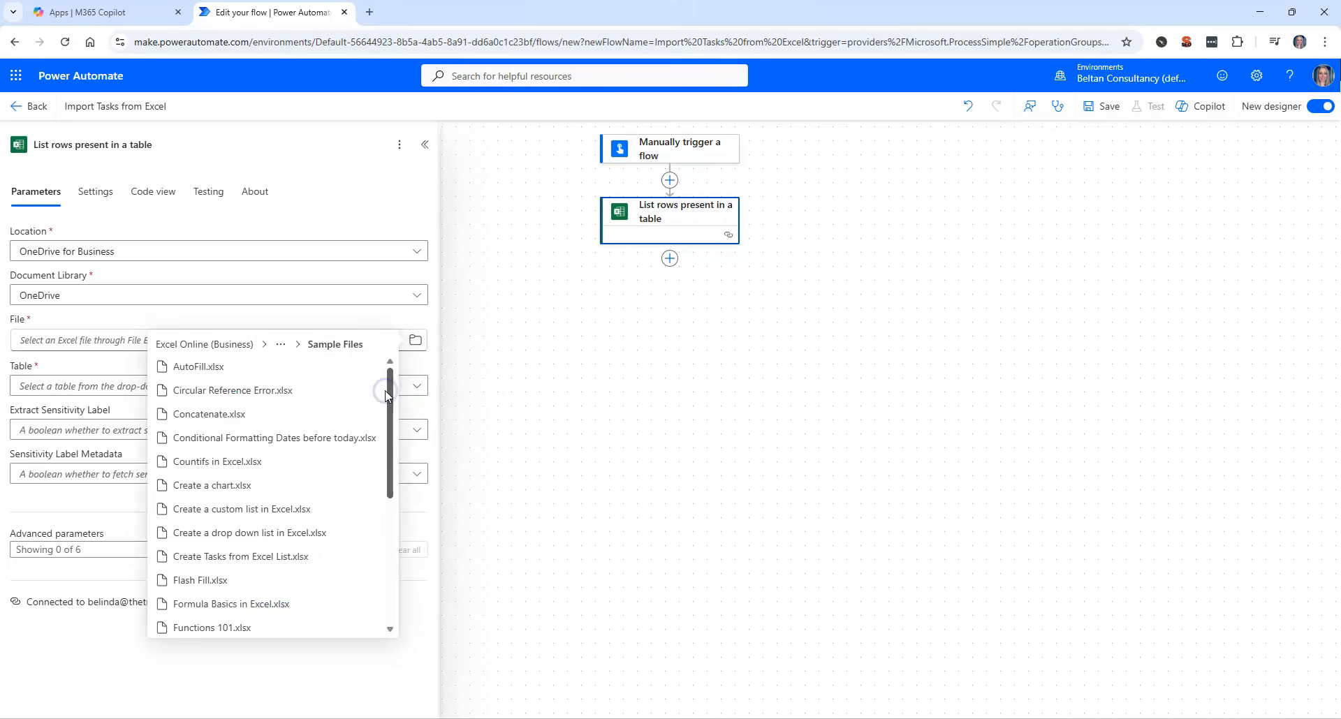
scroll(333, 485, "down", 4)
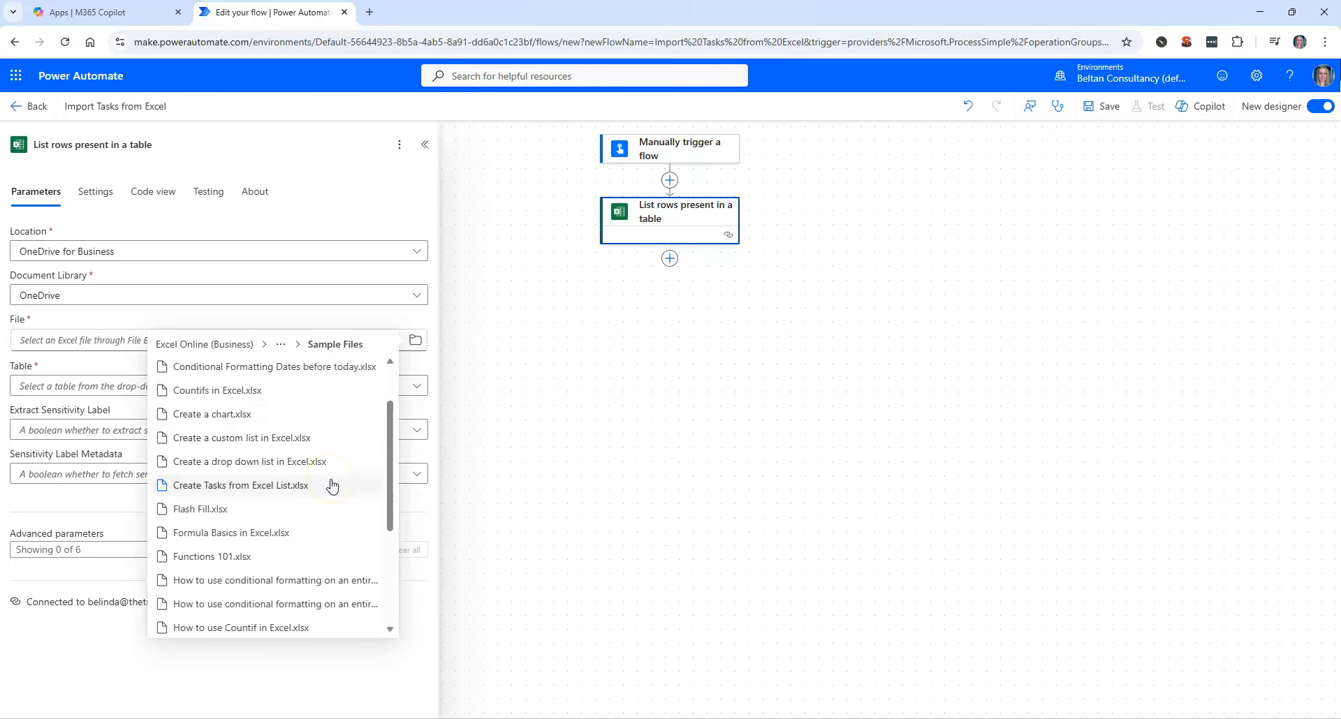
scroll(332, 485, "down", 1)
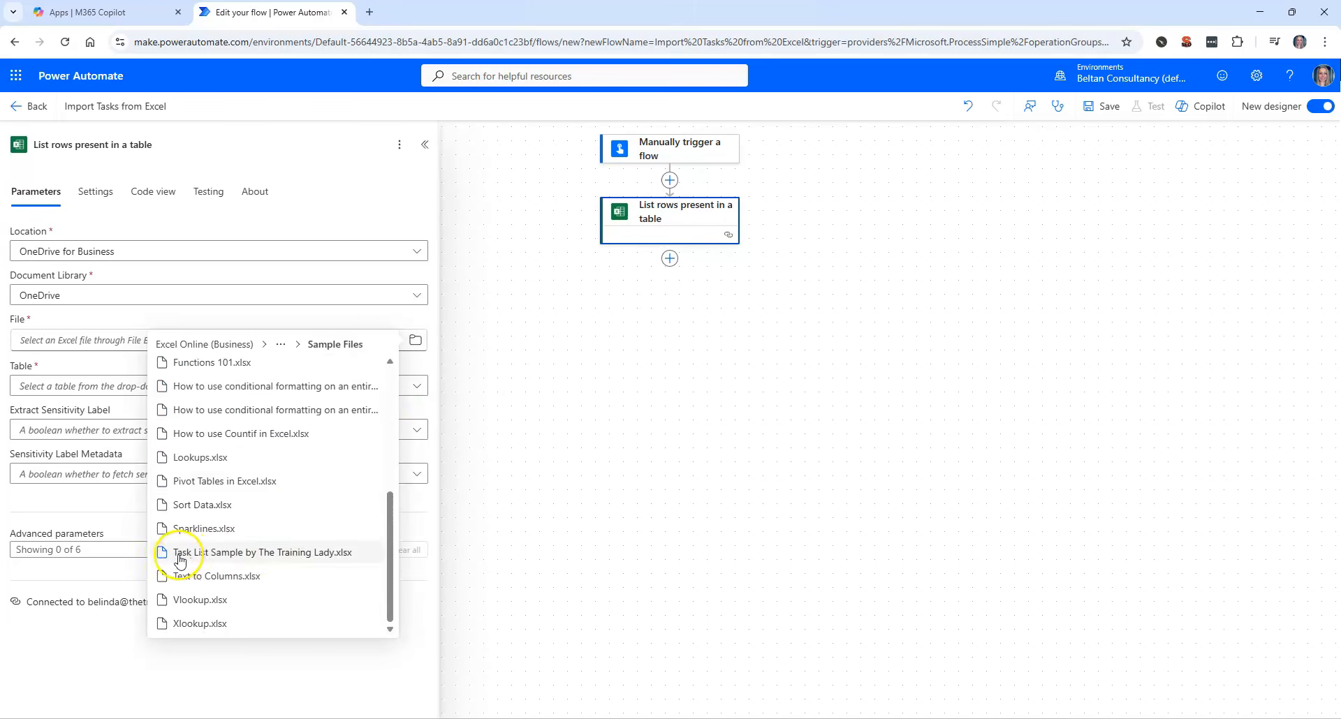
left_click(233, 556)
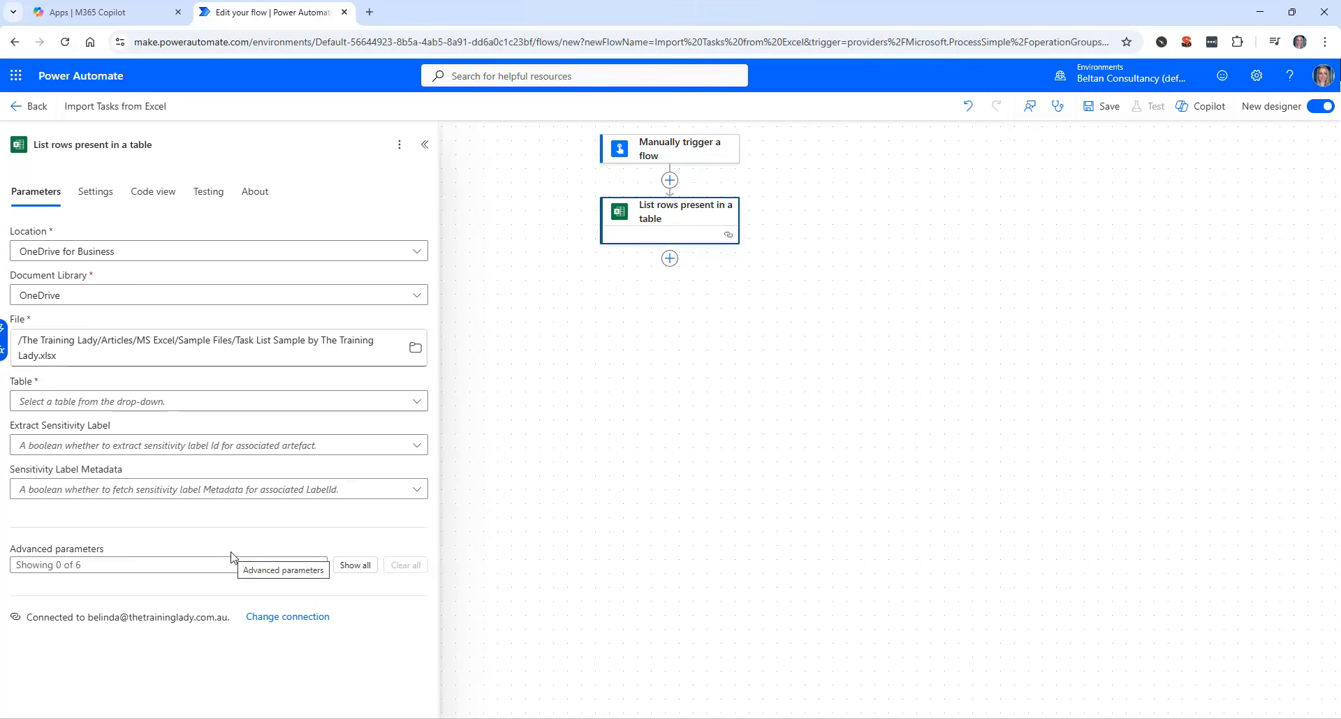
Step: Set Table2 as the table whose rows are listed and save the flow
left_click(96, 404)
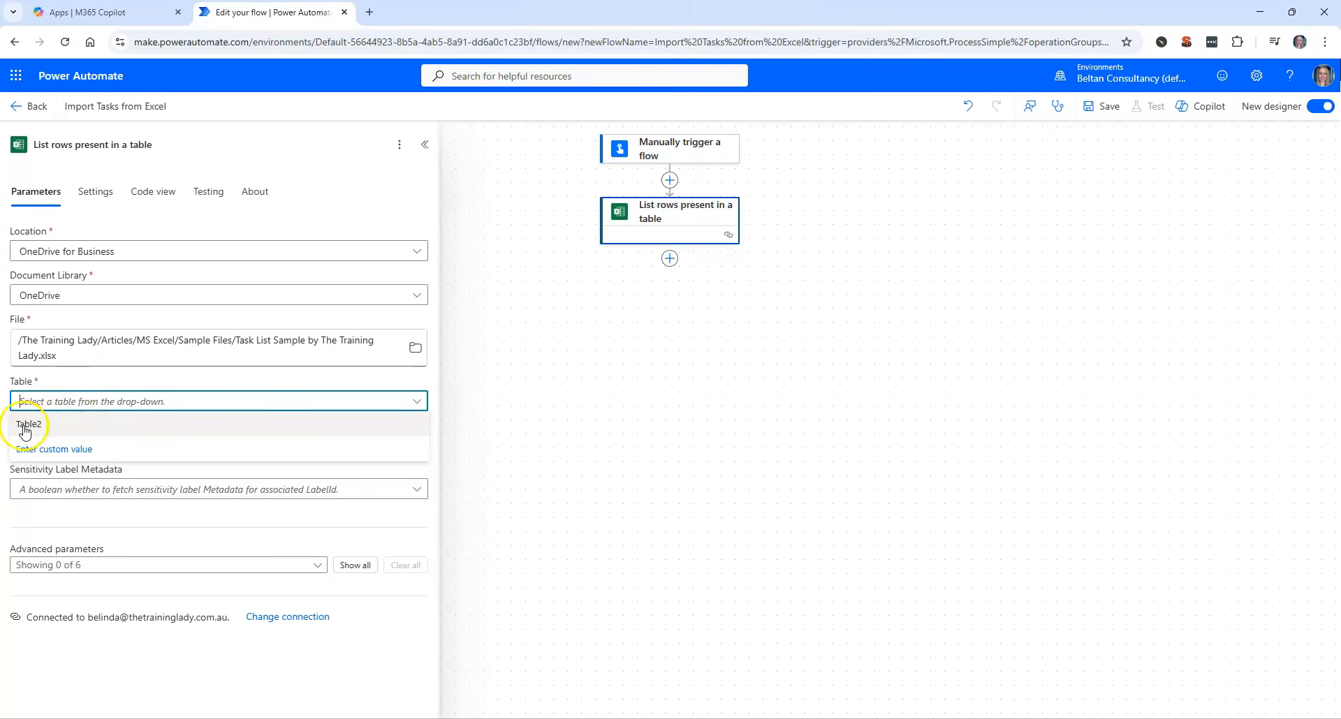
left_click(33, 427)
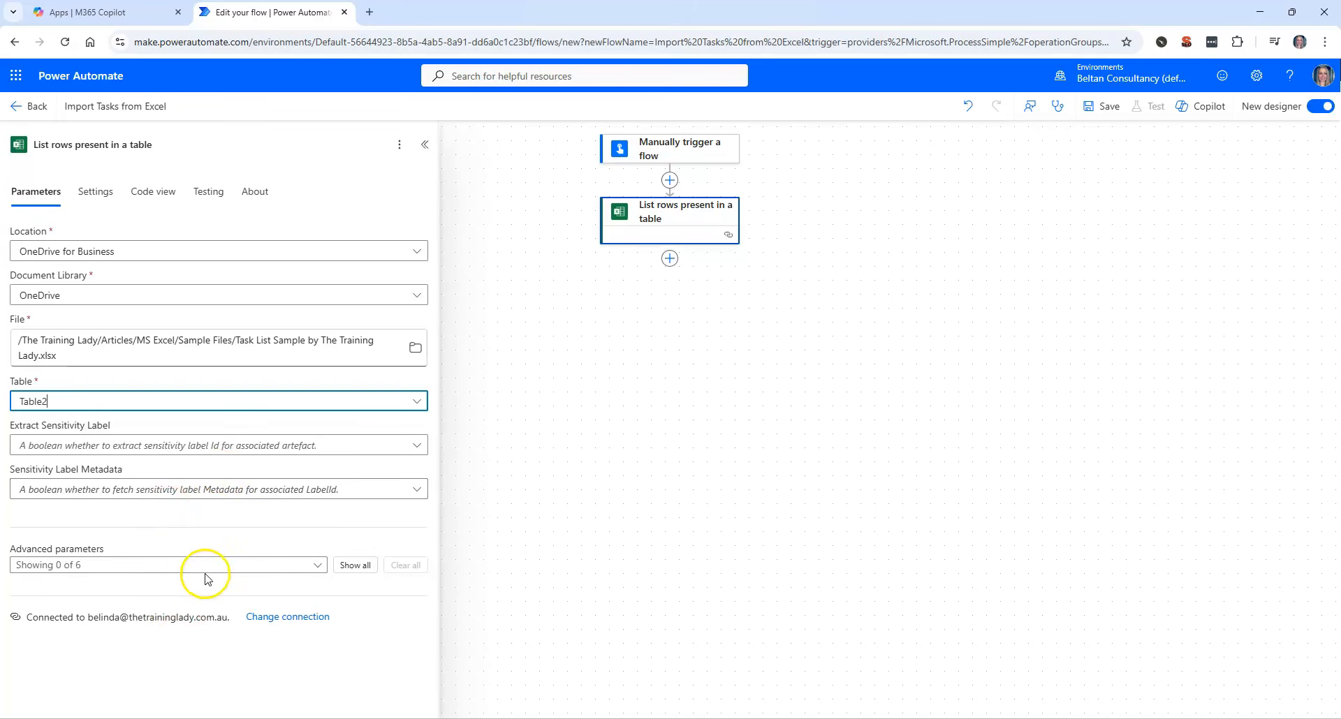
left_click(1108, 116)
left_click(1111, 113)
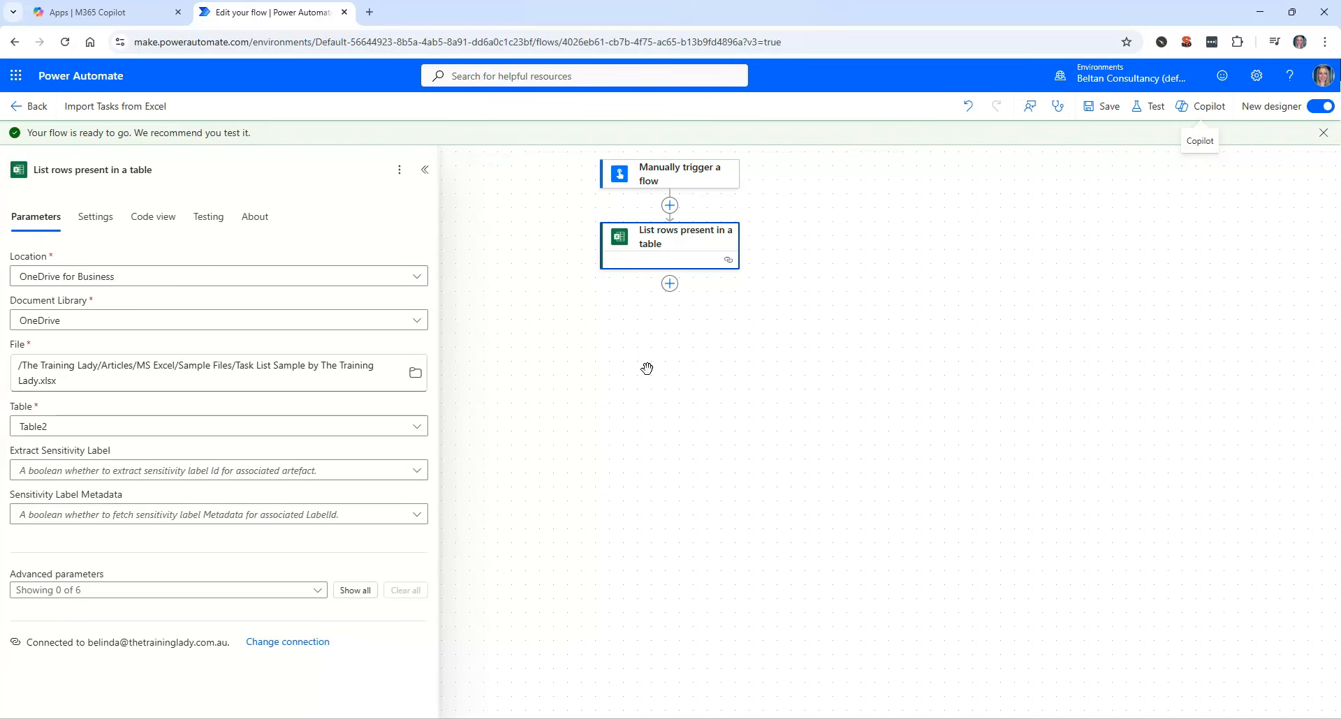
Step: Test the flow manually, using the existing Excel Online (Business) connection, and finish the run dialog
left_click(1156, 113)
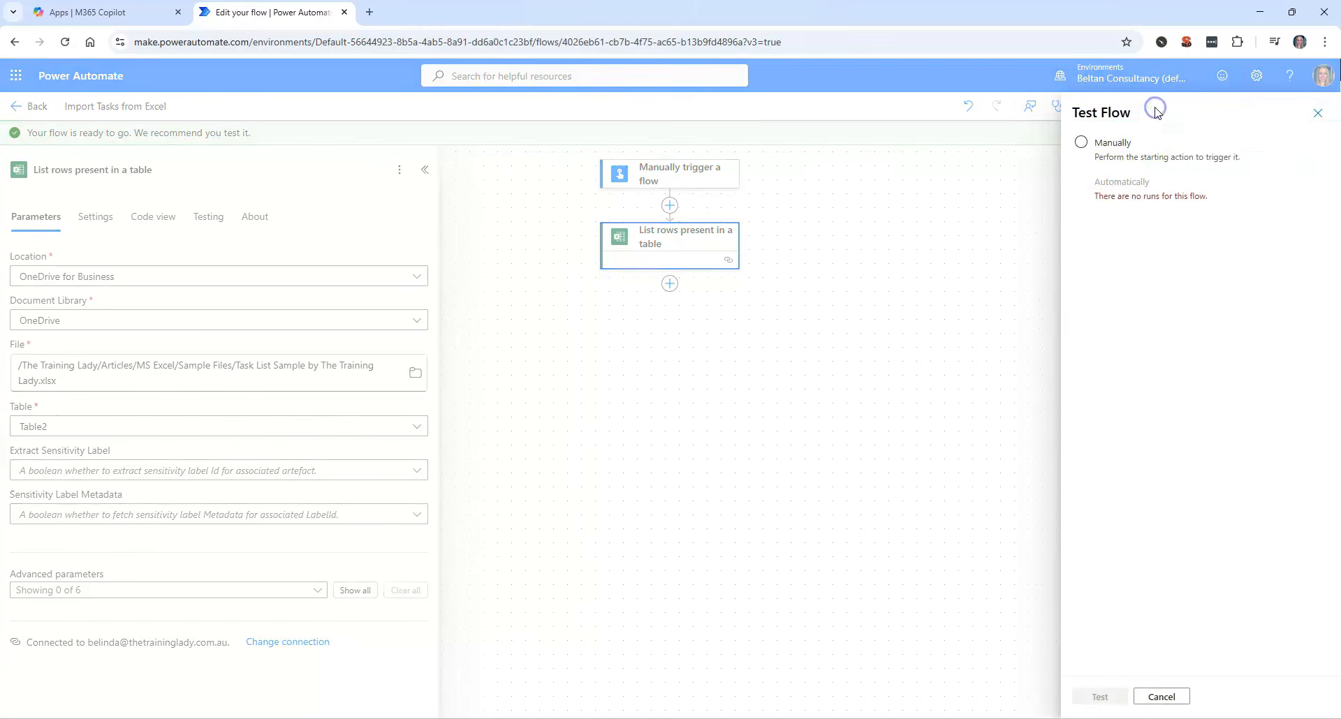
left_click(1106, 145)
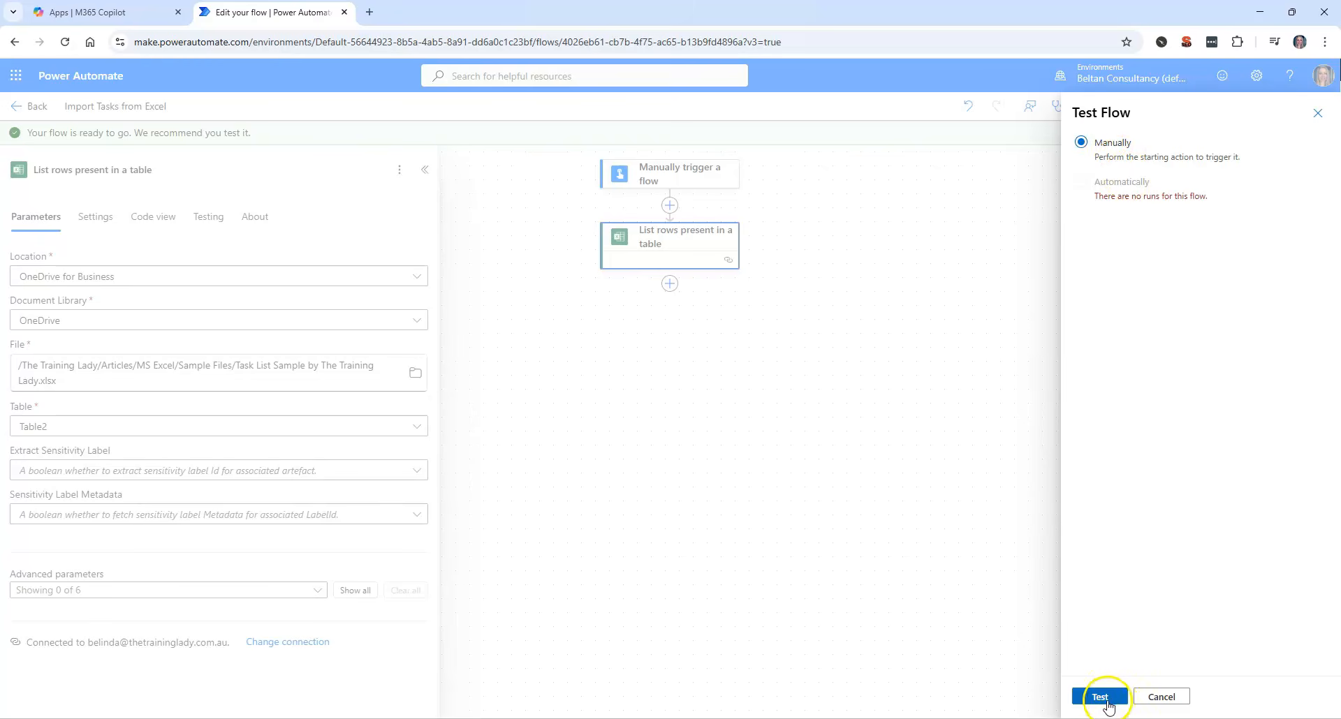
left_click(1102, 697)
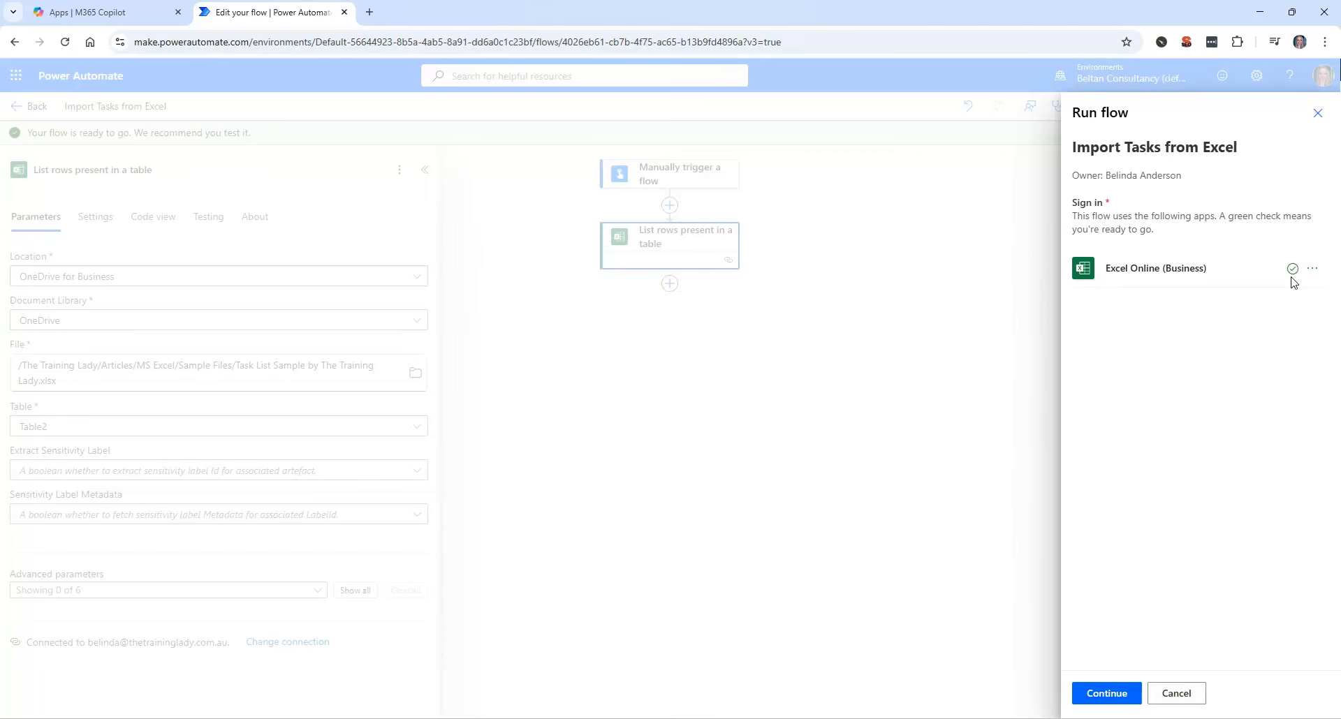
left_click(1107, 694)
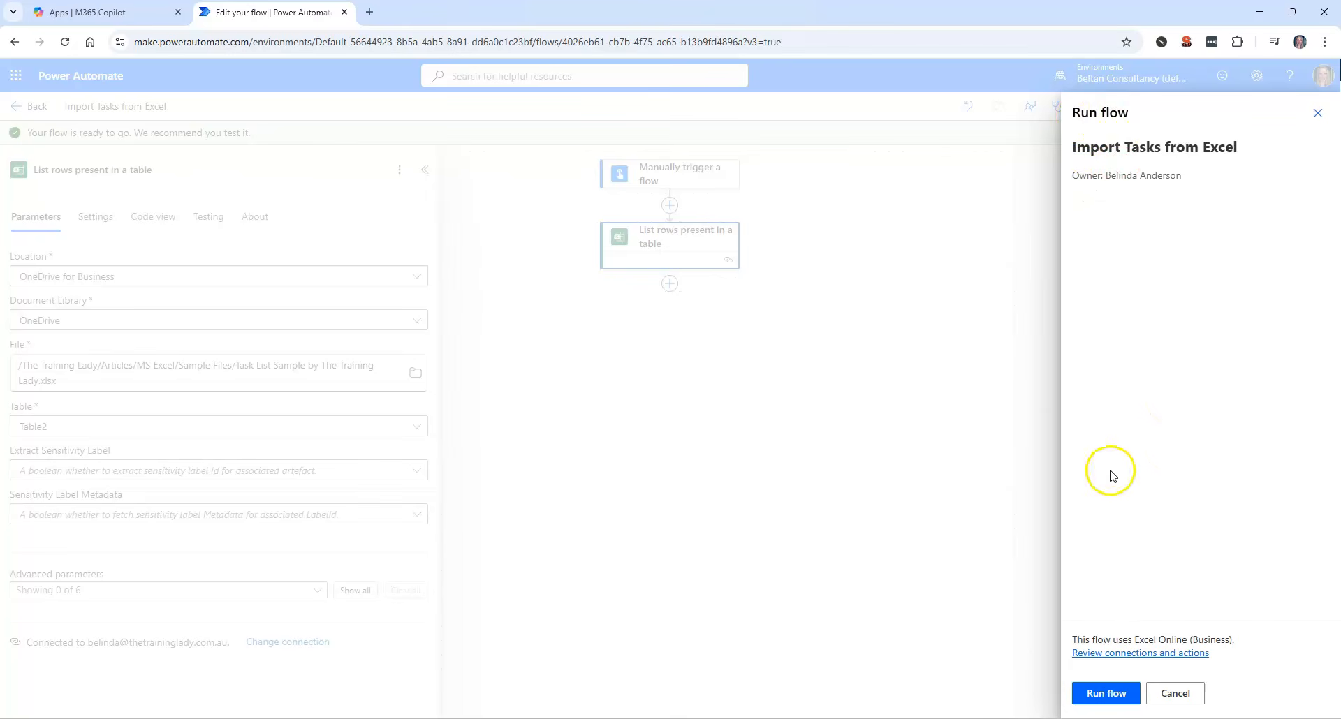
left_click(1107, 694)
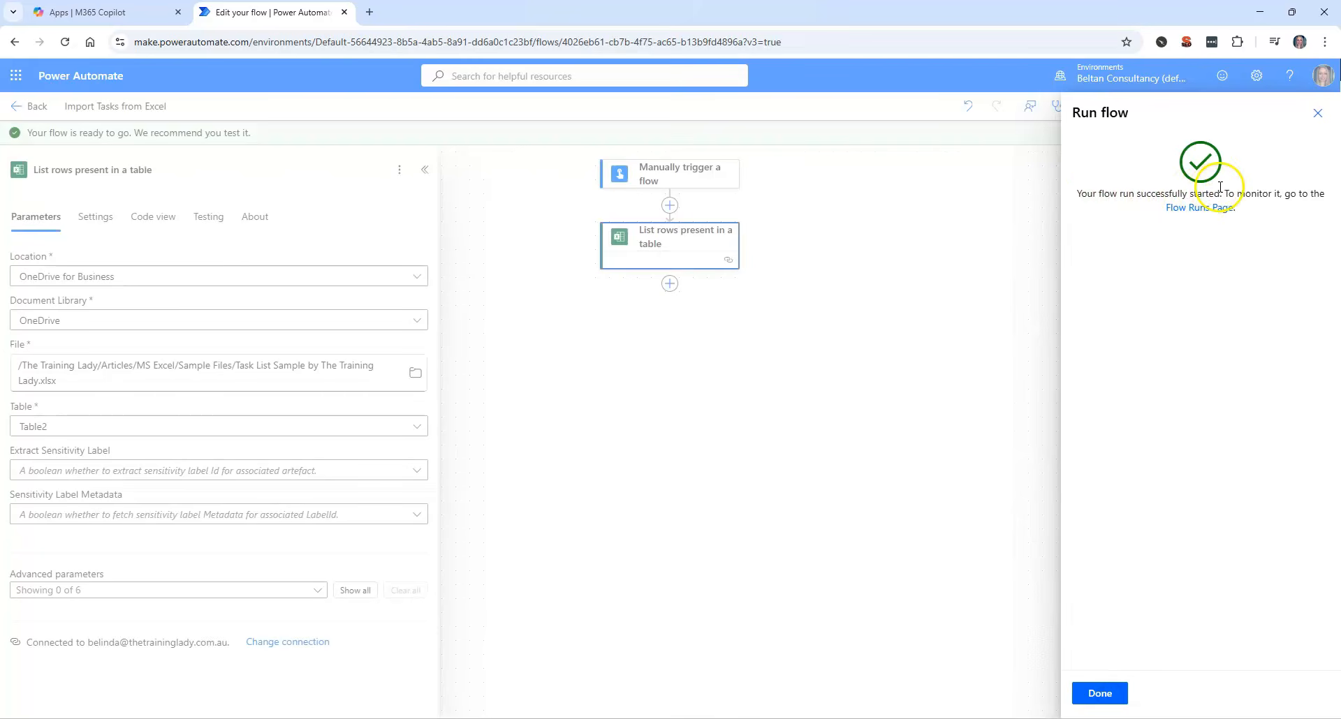
left_click(1104, 692)
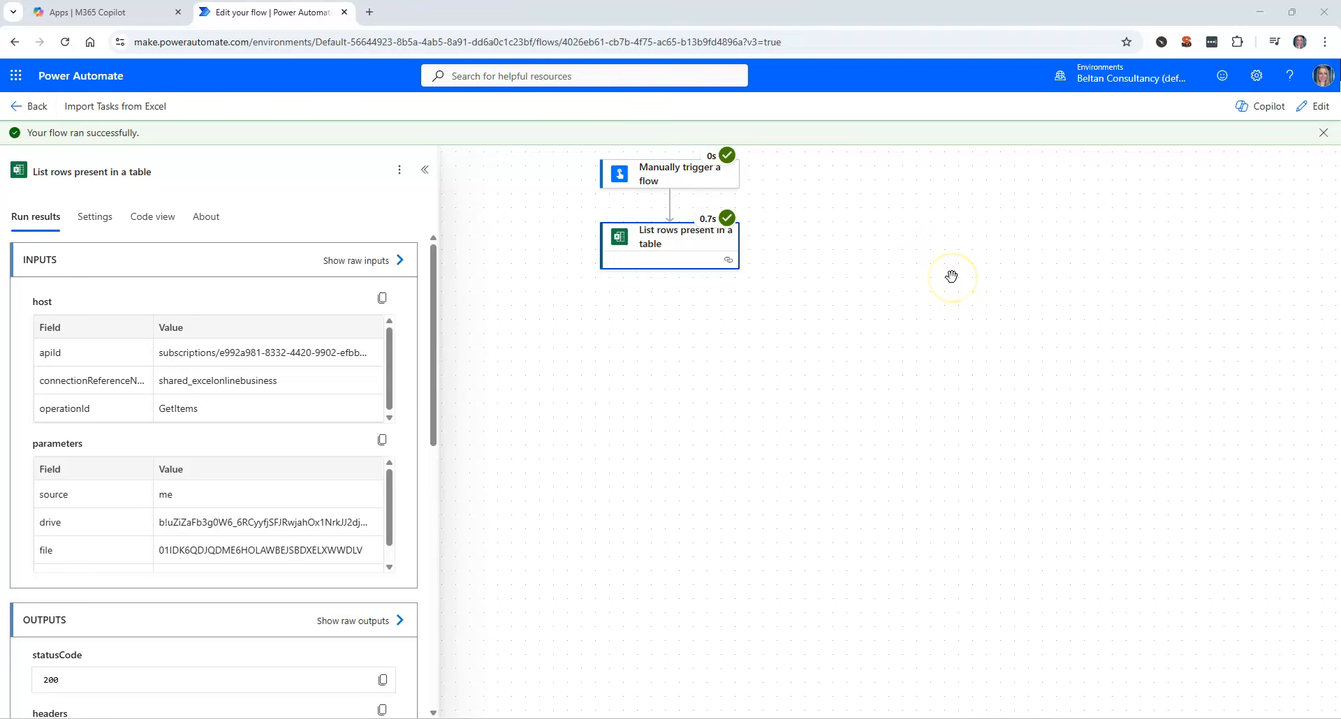
Step: Return the flow to editing, search the actions for "Planner" and add the non-preview "Create a task" action after the Excel action
left_click(1331, 101)
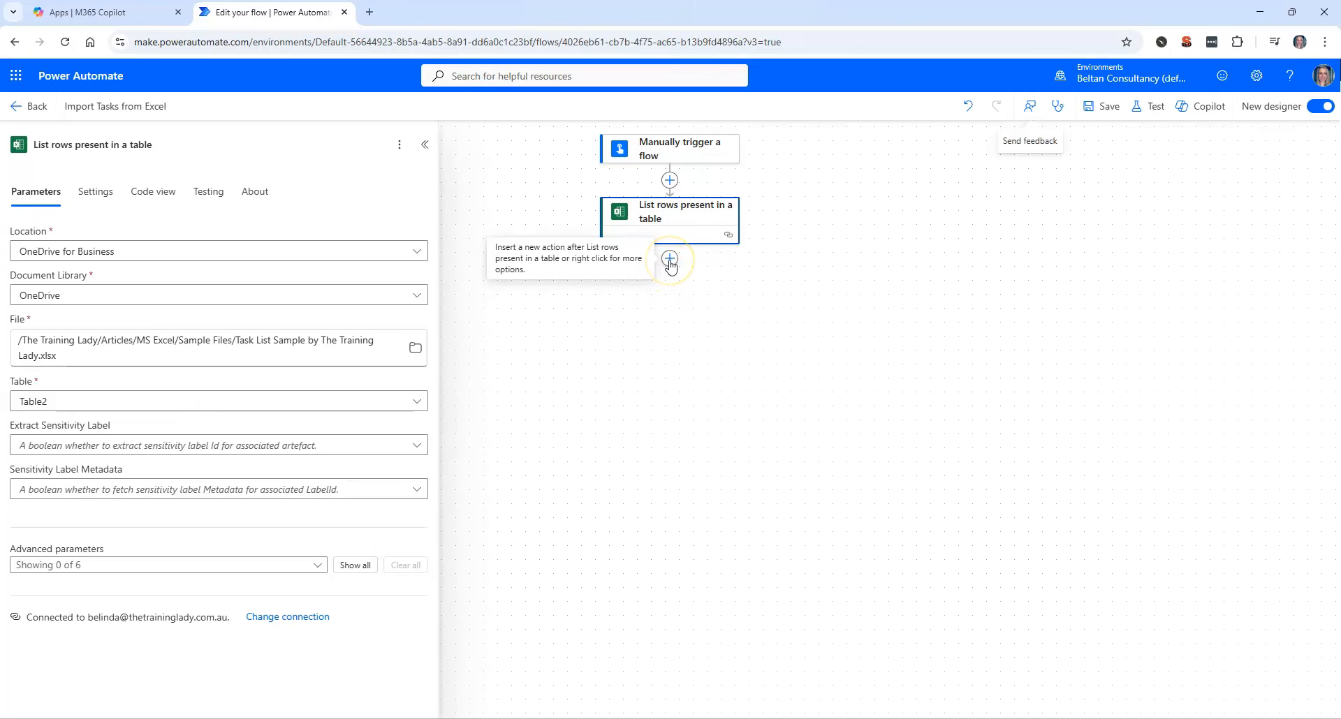
left_click(670, 259)
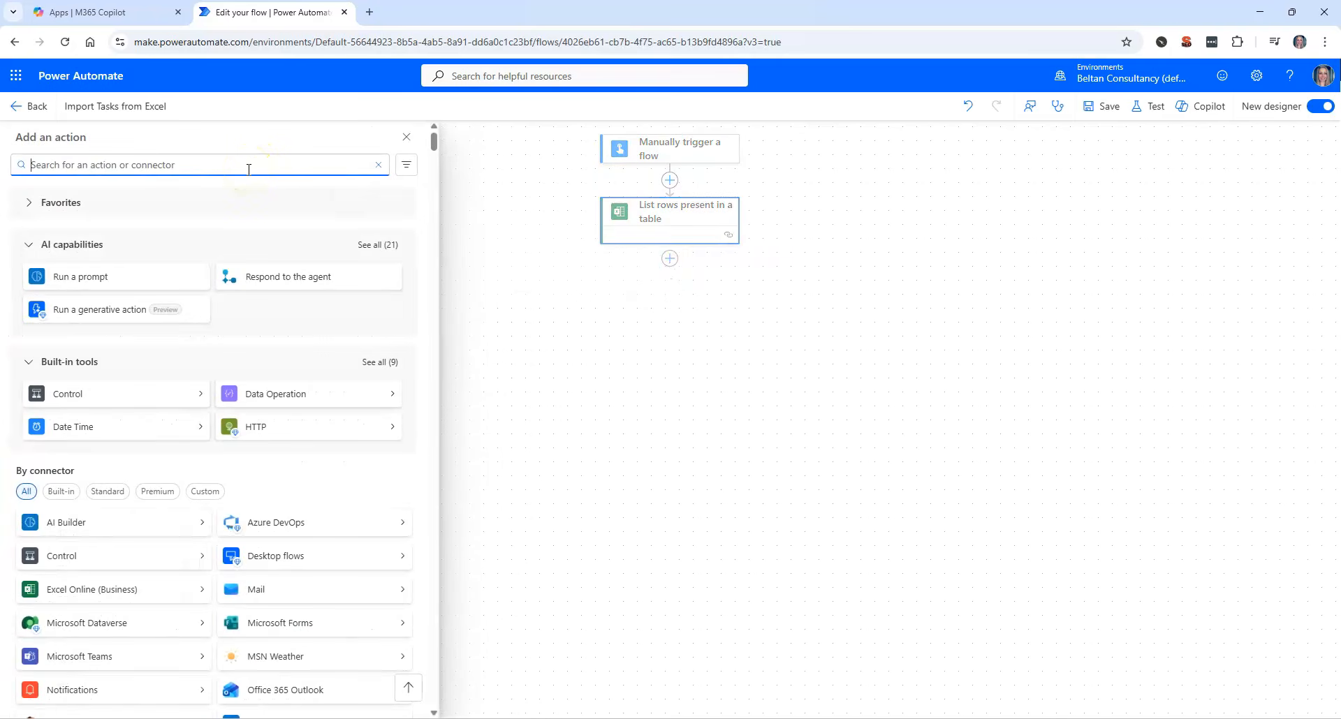
type("Planner")
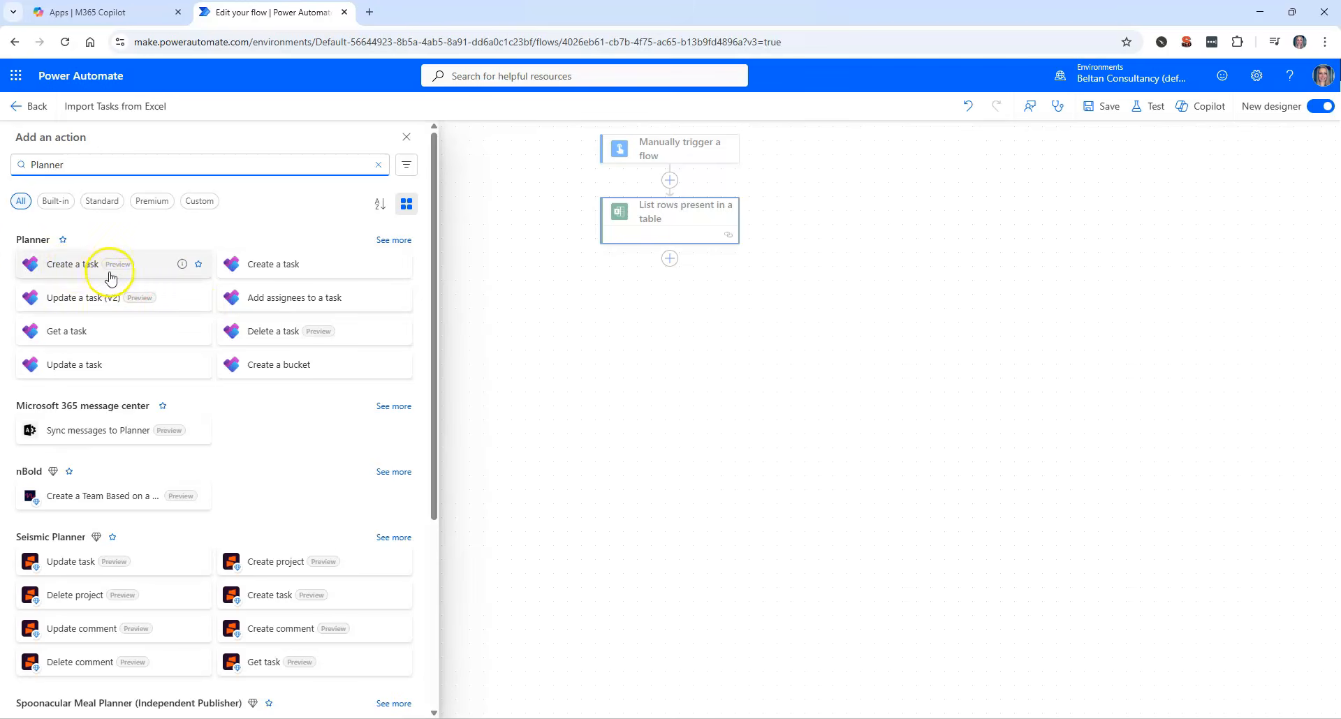
left_click(280, 269)
left_click(705, 300)
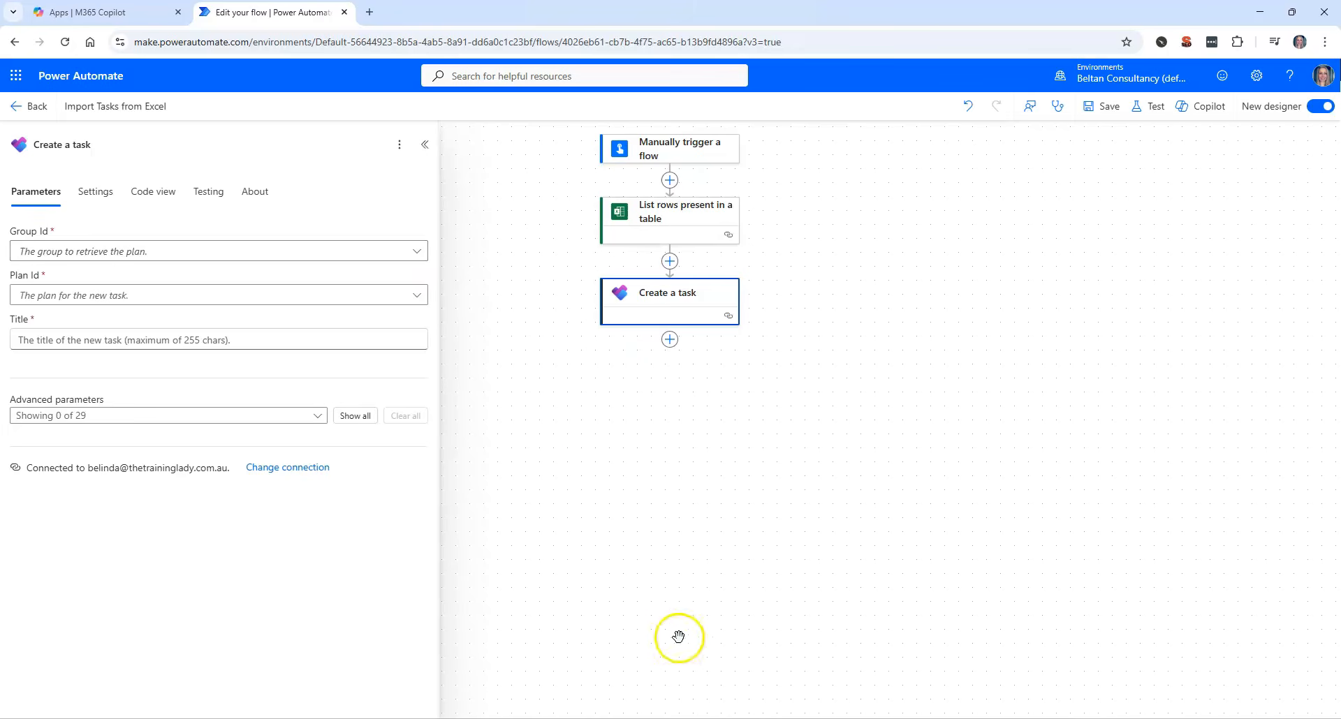
Step: Check the plan in Teams, then set the task's group to Microsoft Training and its plan to "Tasks from Excel" with the ID starting M76t
left_click(732, 712)
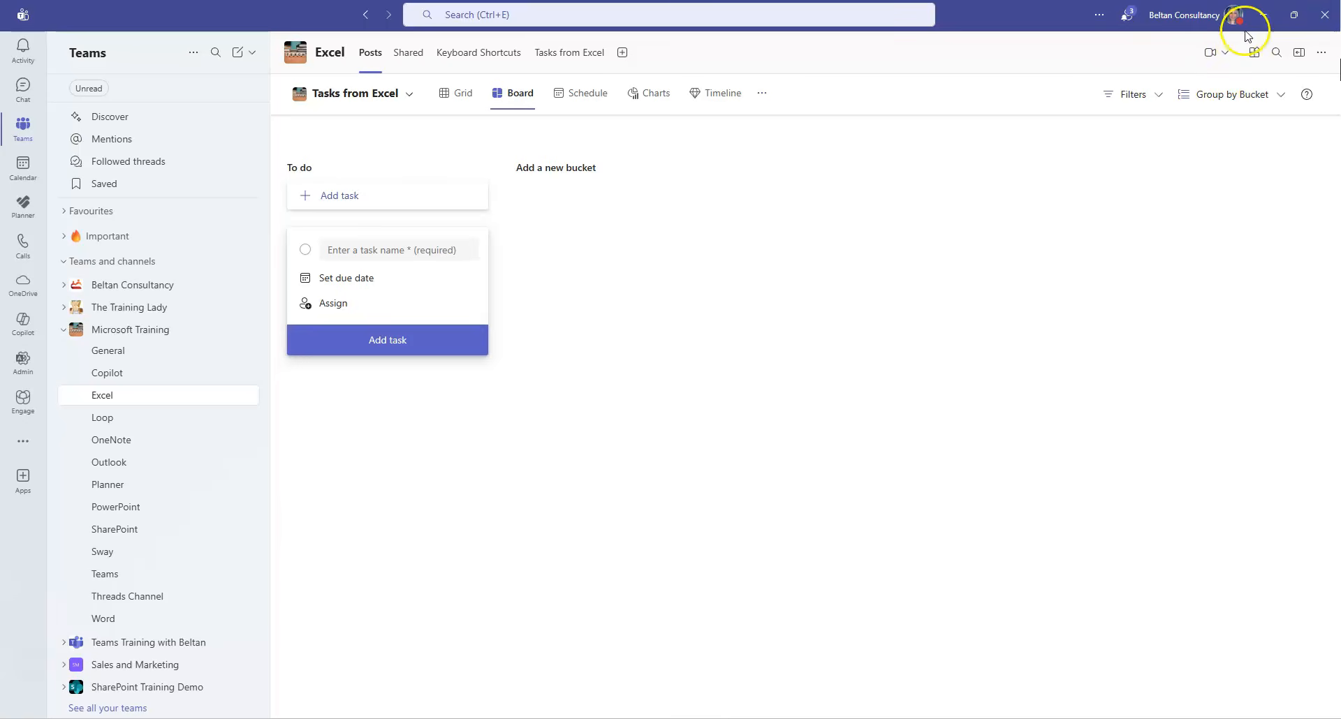
left_click(1261, 17)
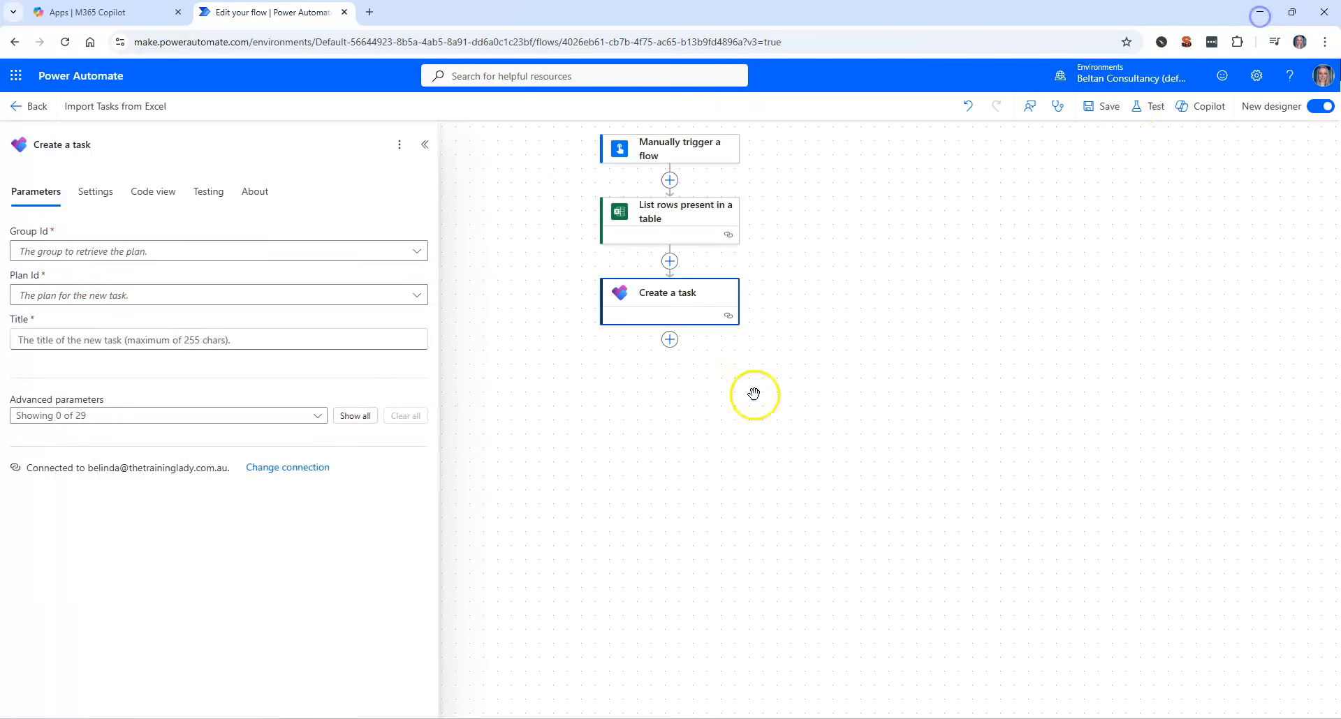
left_click(62, 253)
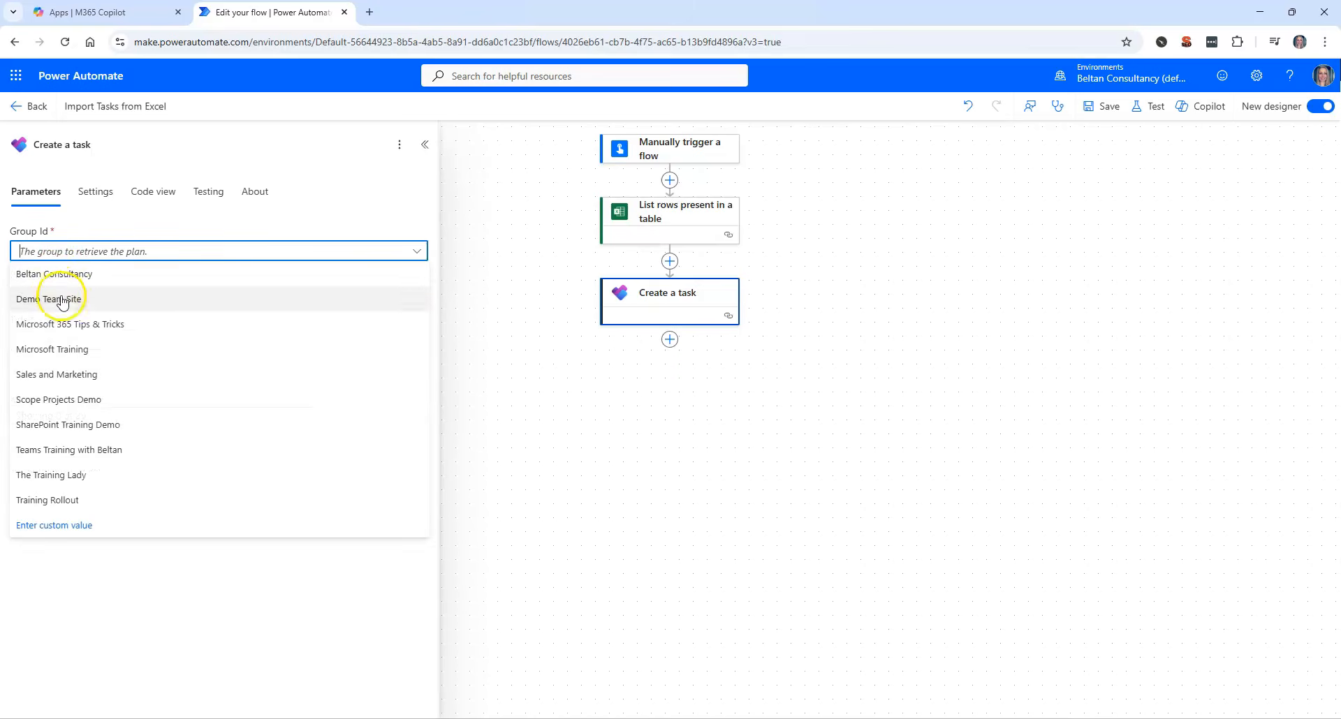
left_click(64, 355)
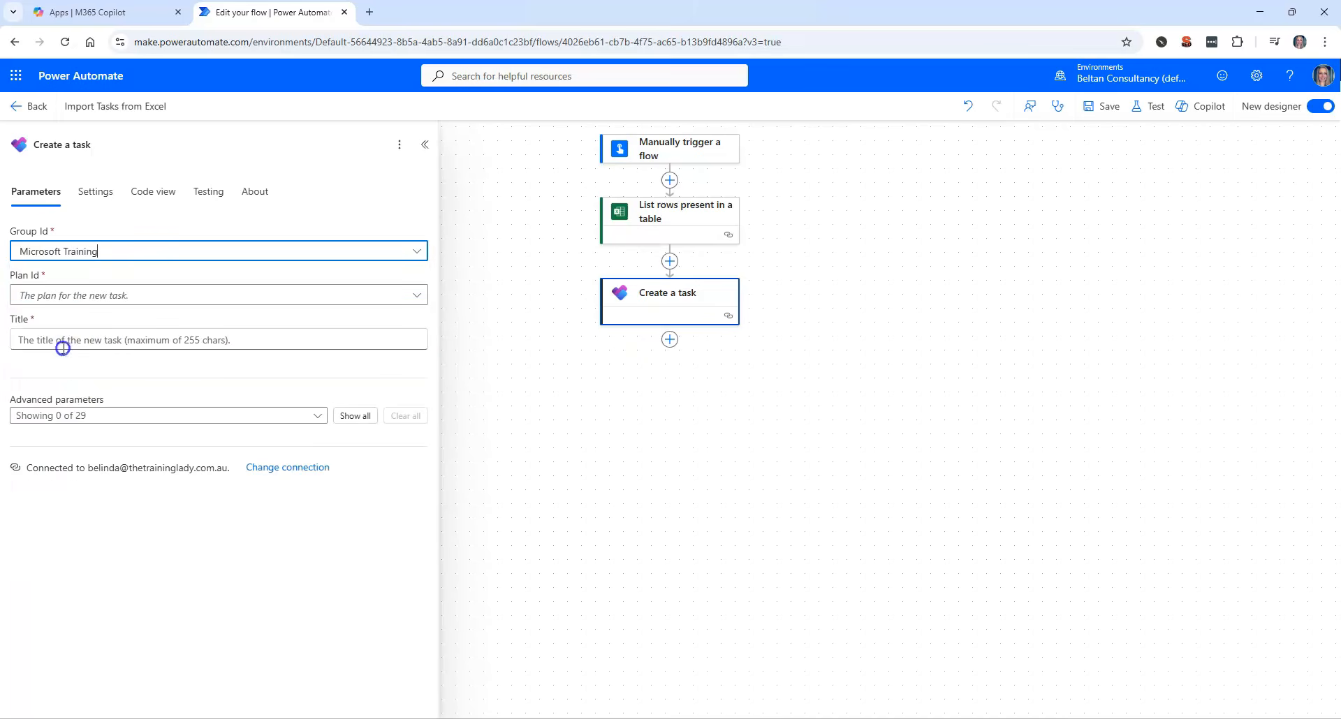
left_click(62, 300)
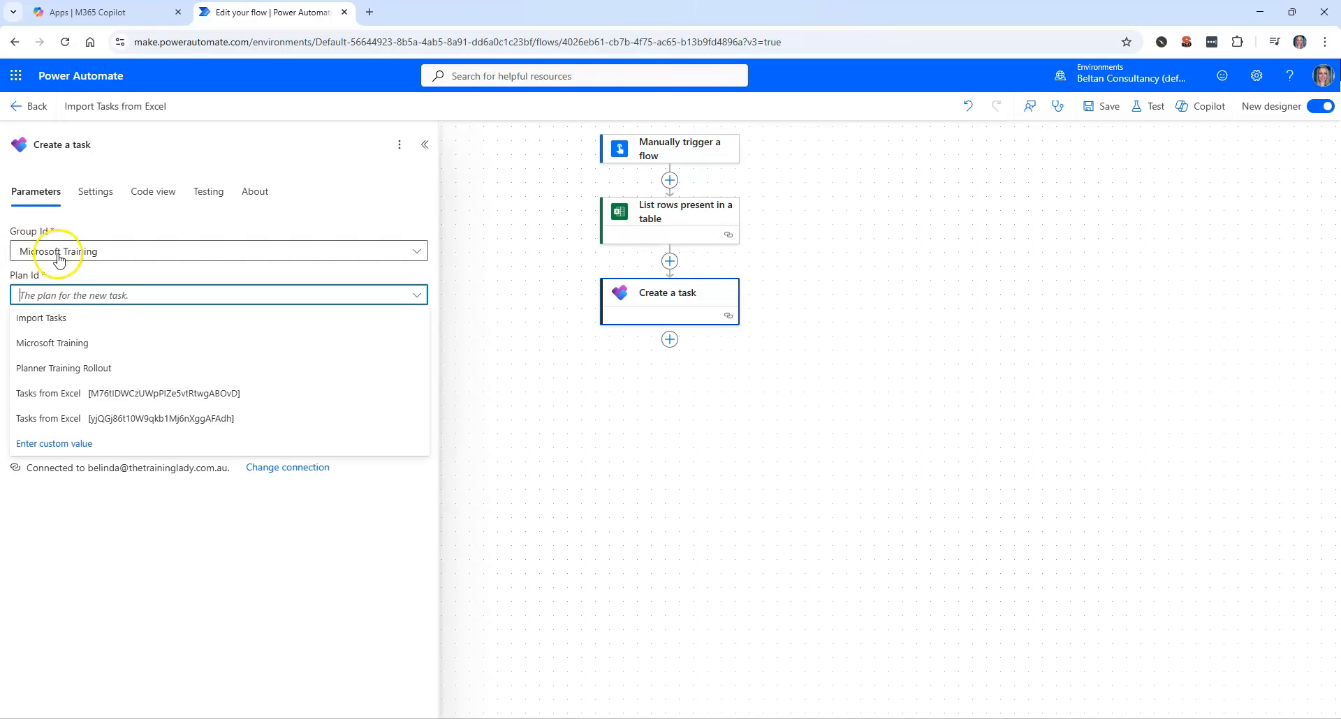
left_click(49, 393)
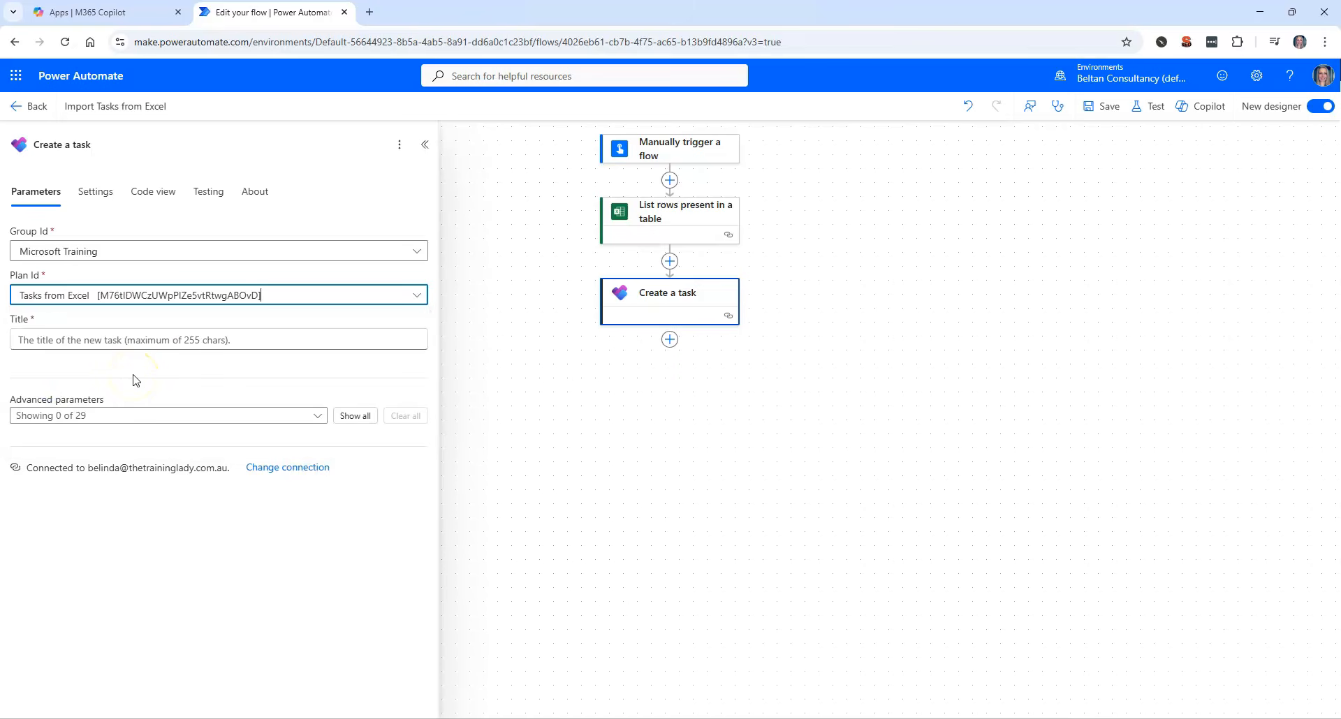
Step: Set the new task's title to the Task Name dynamic content from the listed Excel table rows
left_click(115, 341)
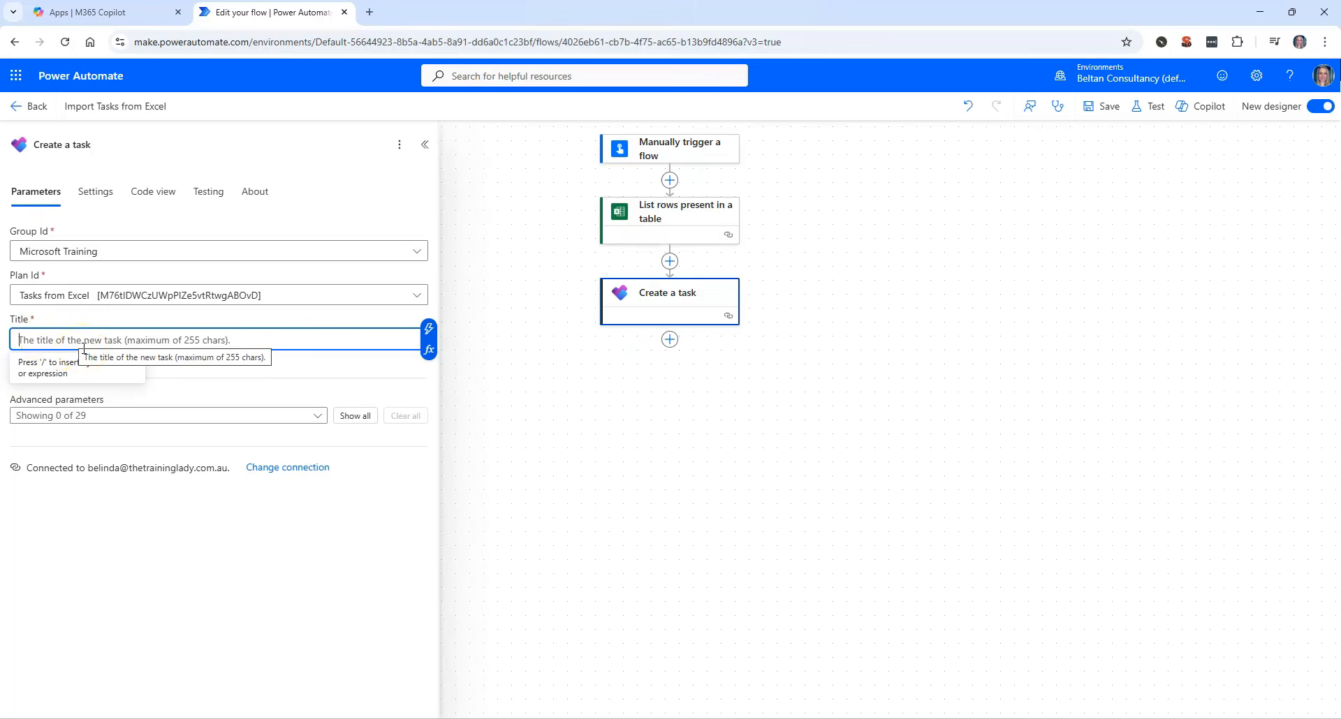
type("/")
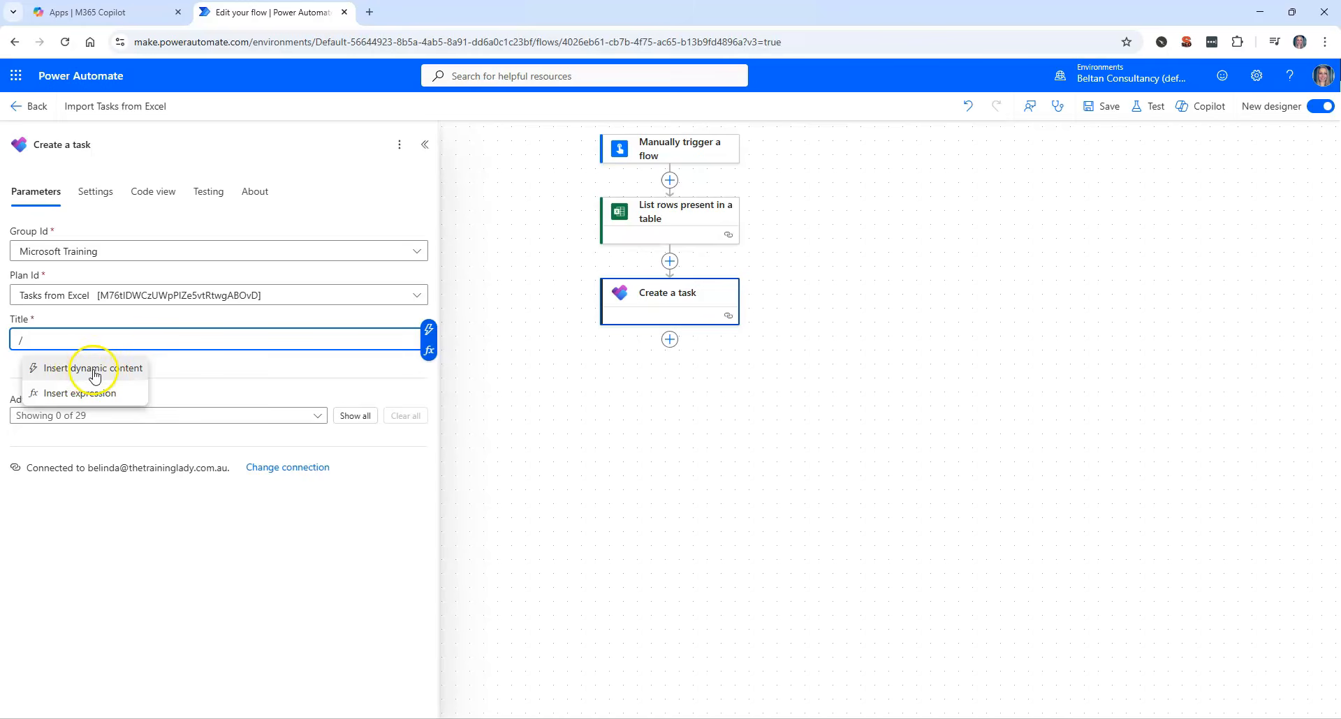
left_click(97, 376)
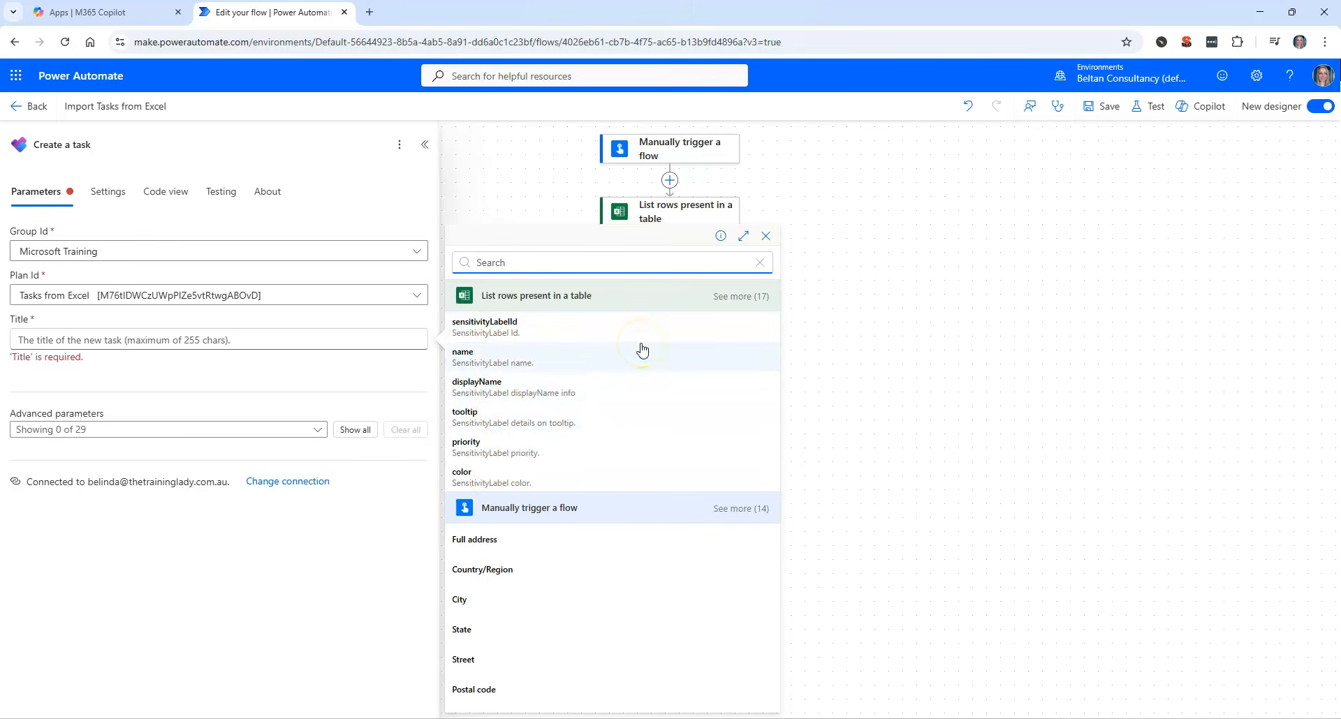
left_click(732, 298)
scroll(641, 369, "down", 3)
scroll(502, 365, "down", 2)
scroll(518, 389, "up", 1)
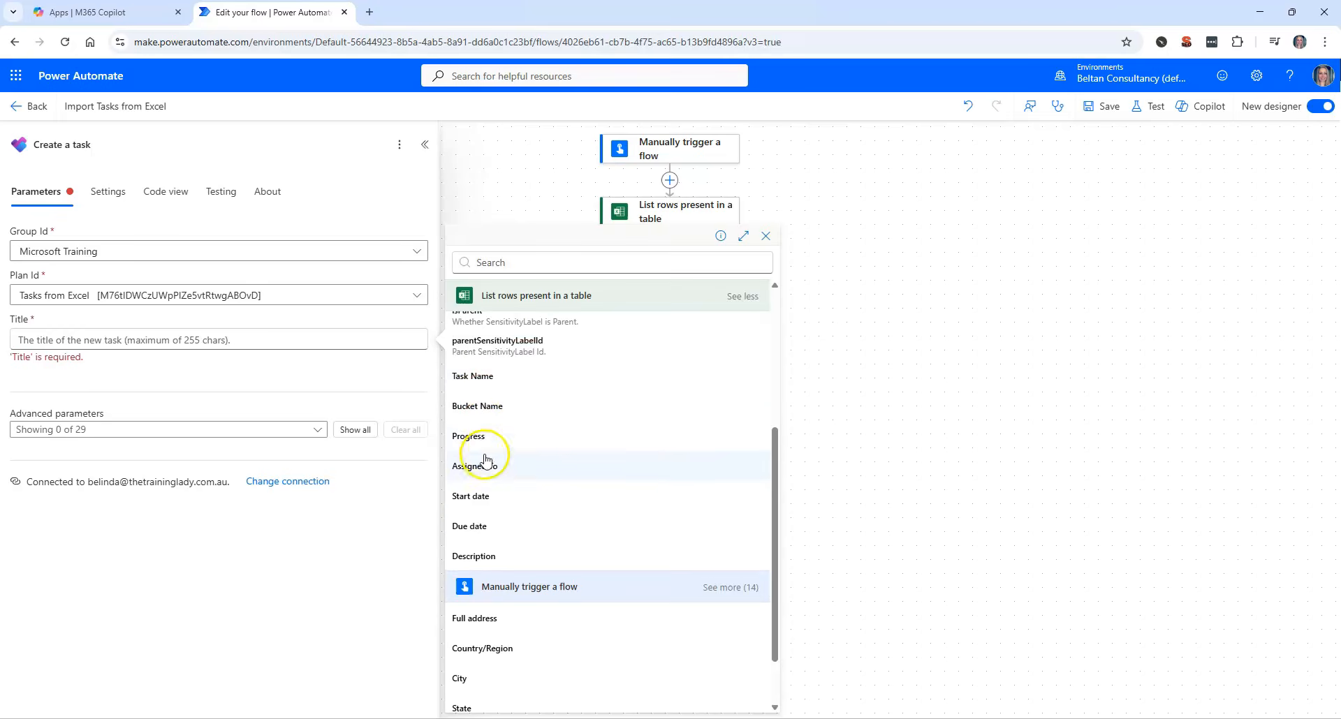
left_click(478, 377)
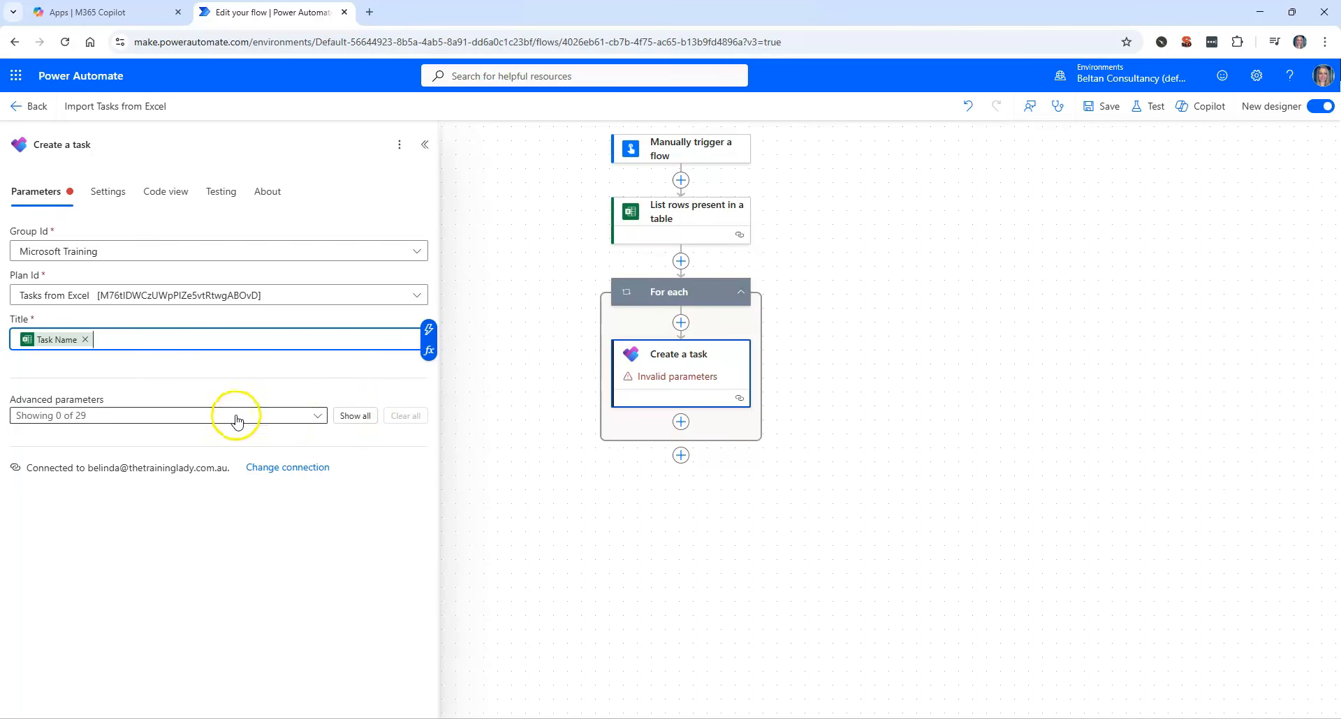
Step: Examine the Create a task action's advanced parameters and Bucket Id choices, leaving Bucket Id unset and clearing all the optional fields
left_click(318, 415)
left_click(360, 286)
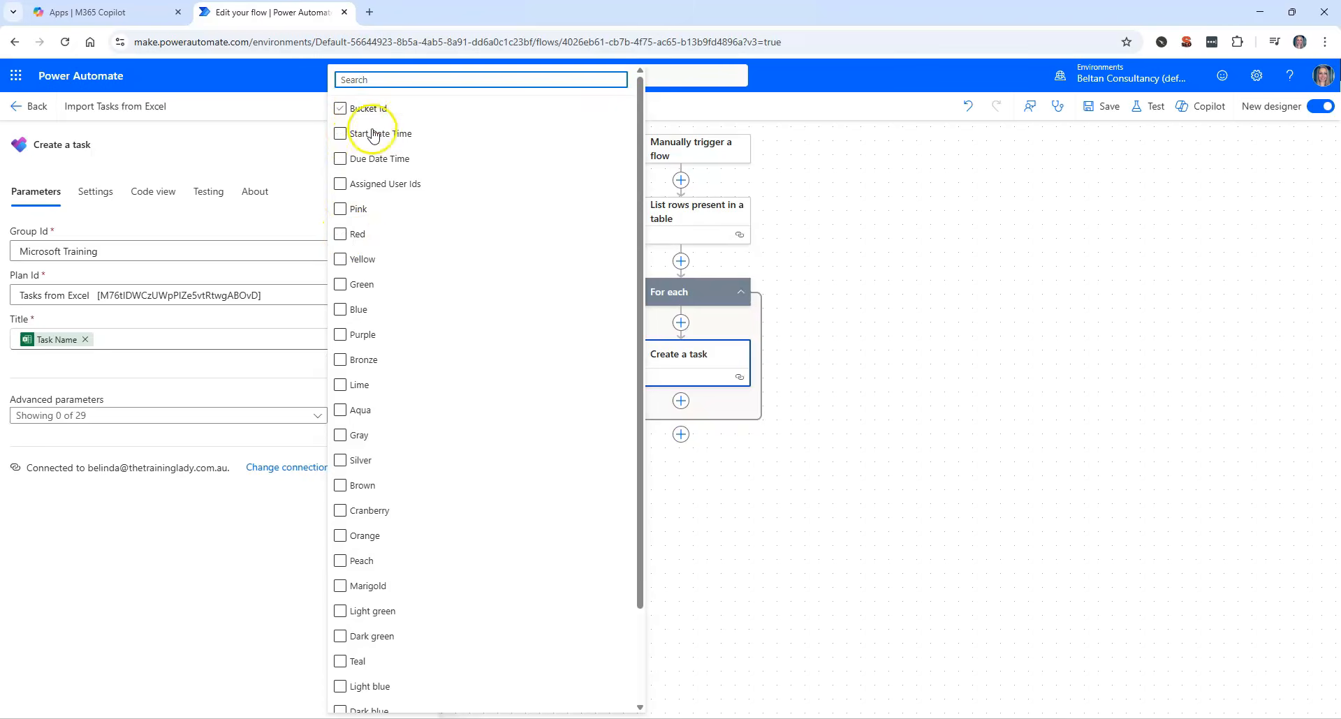
scroll(412, 423, "down", 1)
left_click(275, 434)
left_click(352, 417)
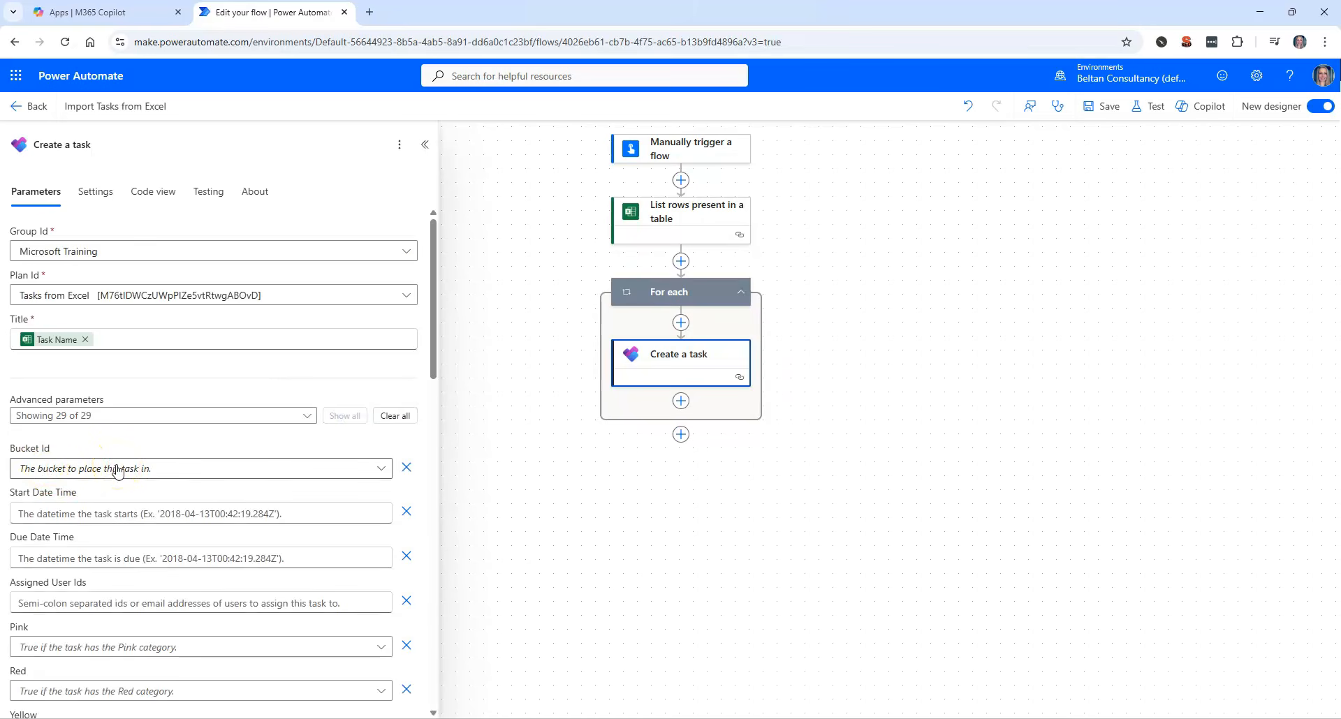
left_click(60, 475)
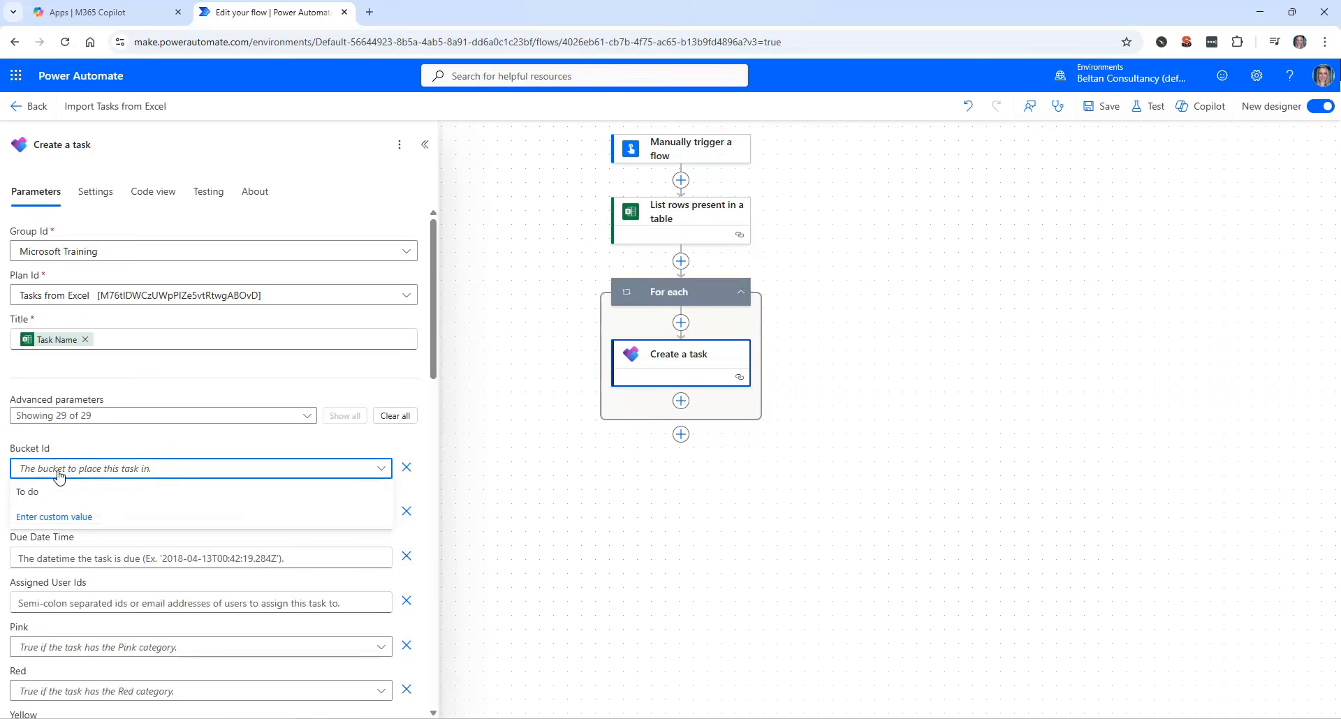
left_click(157, 468)
left_click(138, 447)
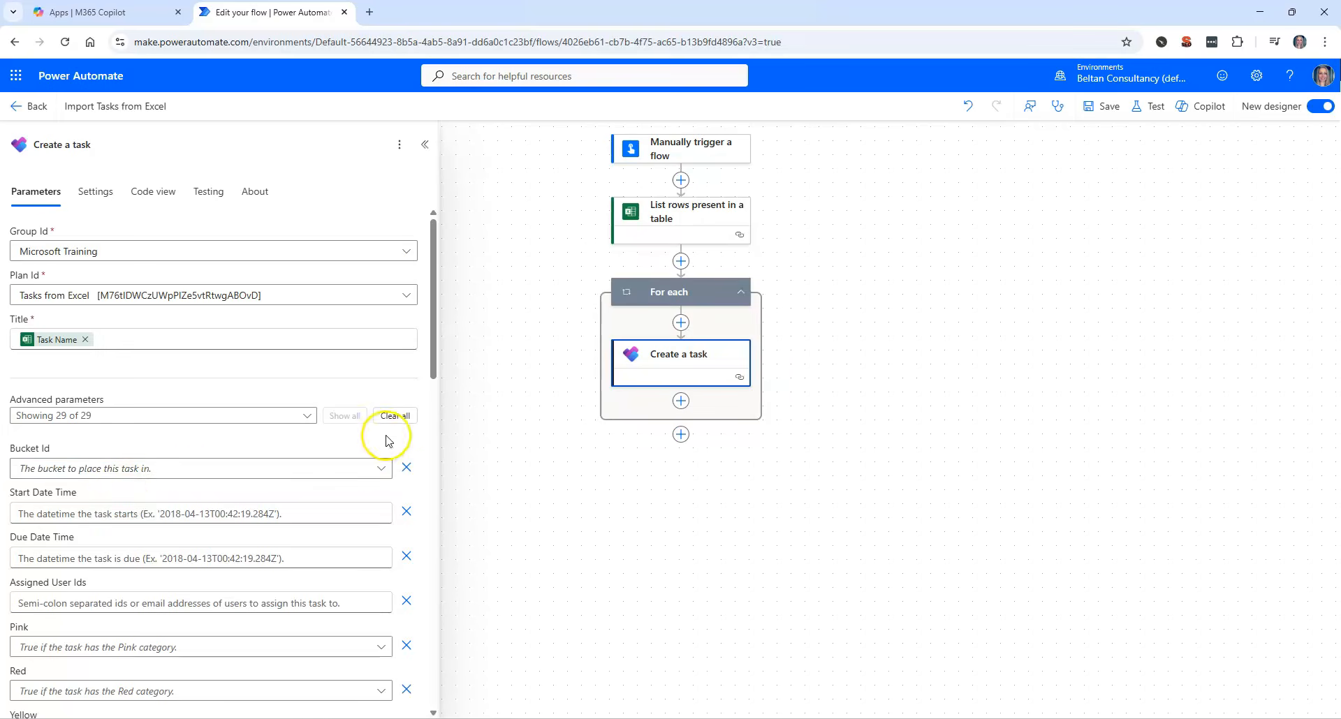
left_click(393, 415)
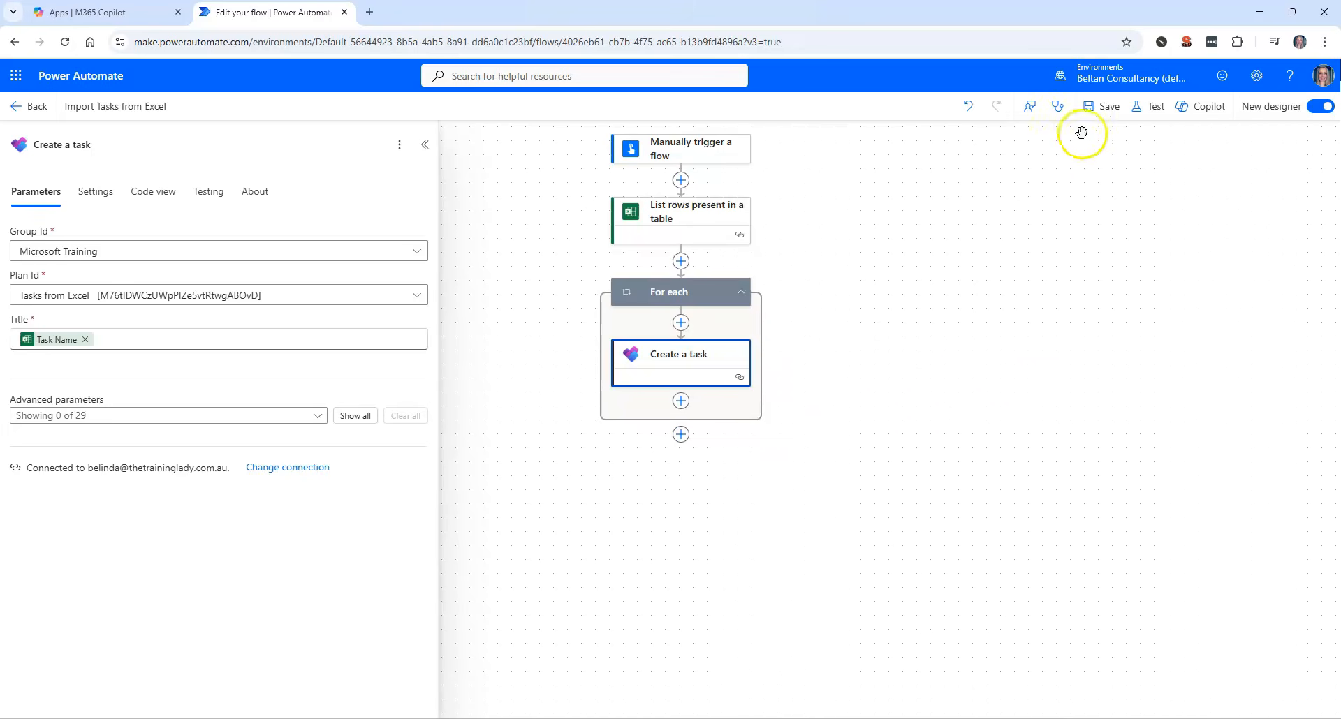
Step: Save the flow, then run it from its details page with the Excel Online (Business) and Planner connections
left_click(1106, 110)
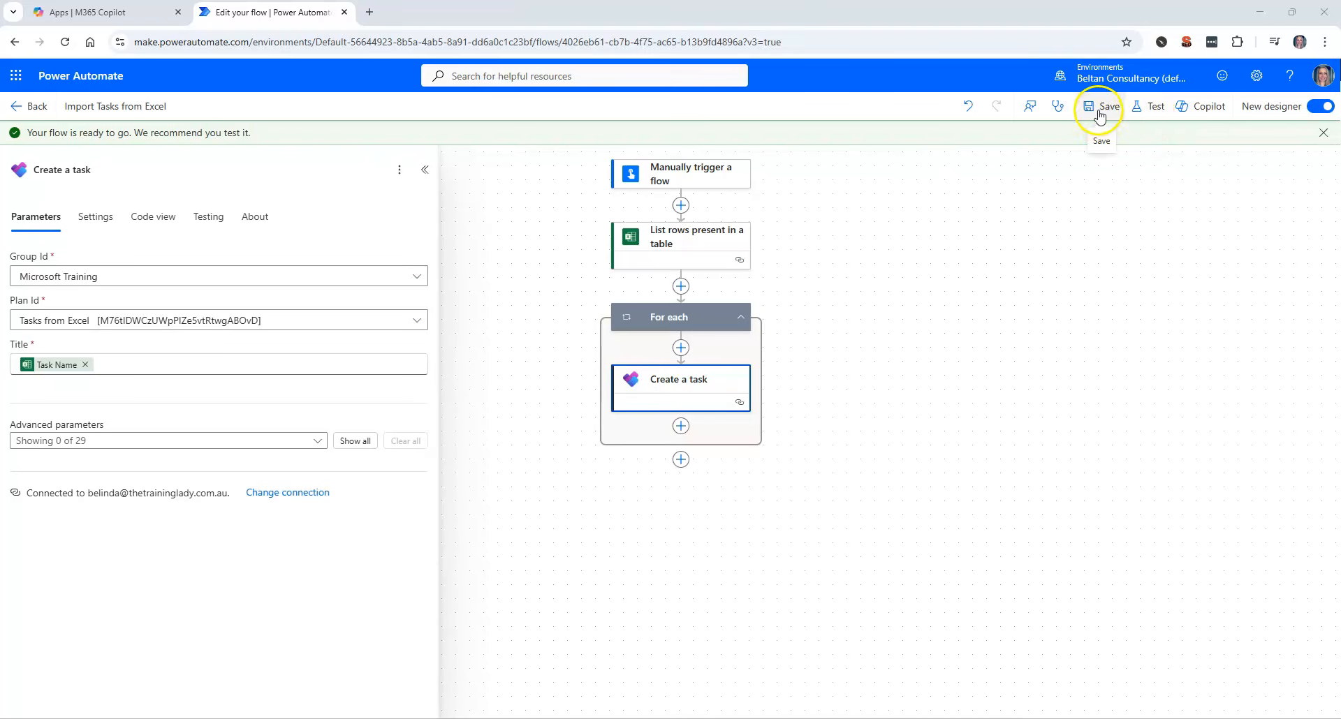
left_click(21, 108)
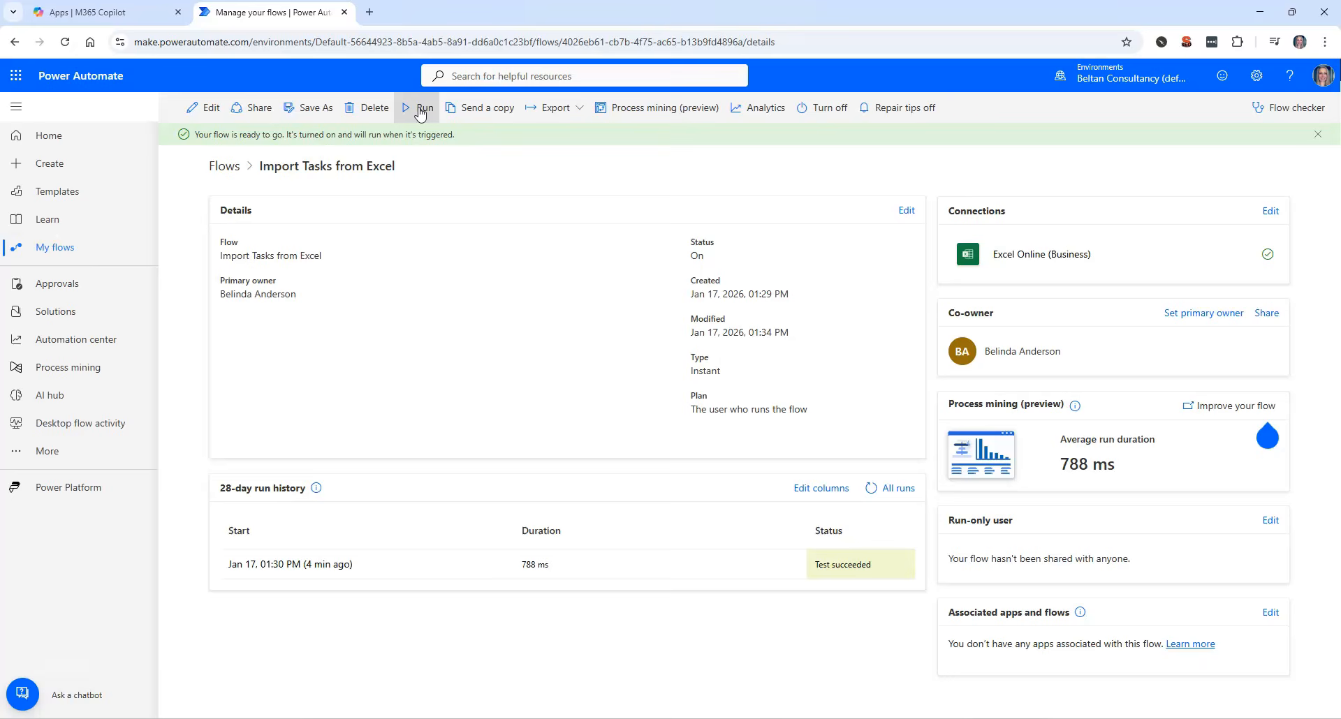
left_click(419, 109)
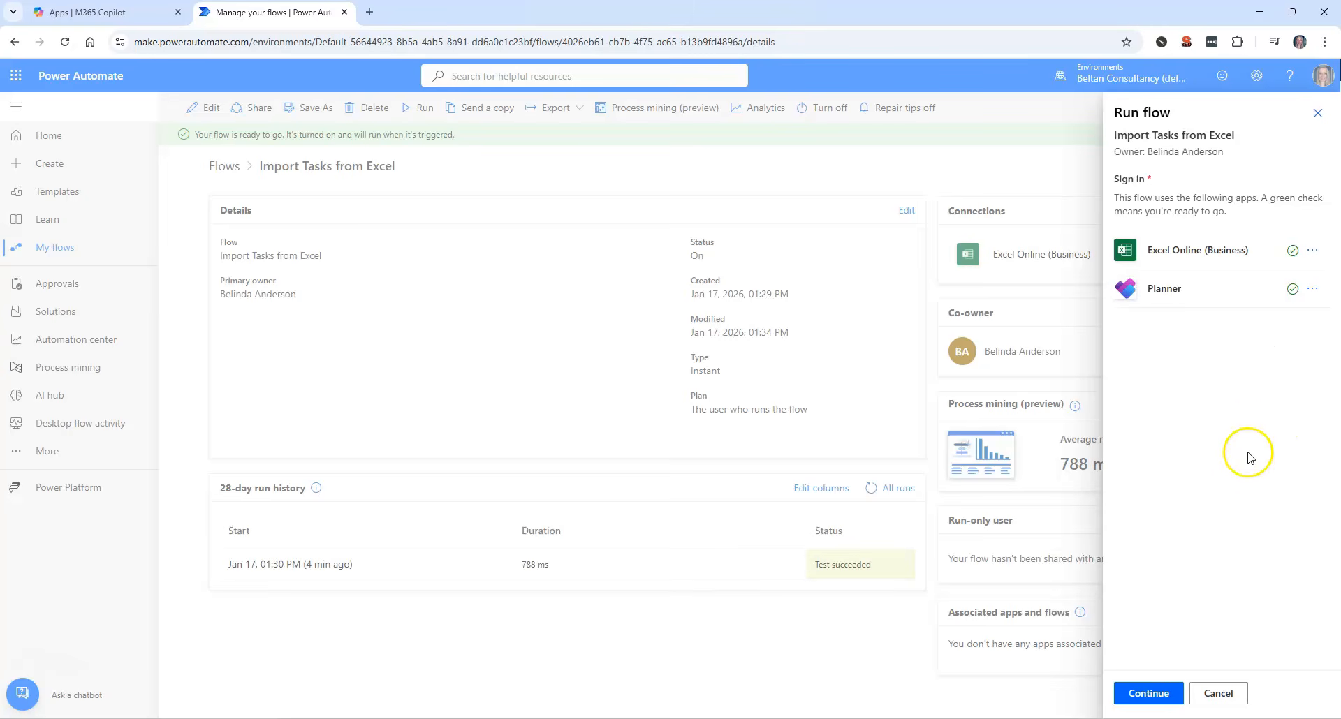
left_click(1149, 695)
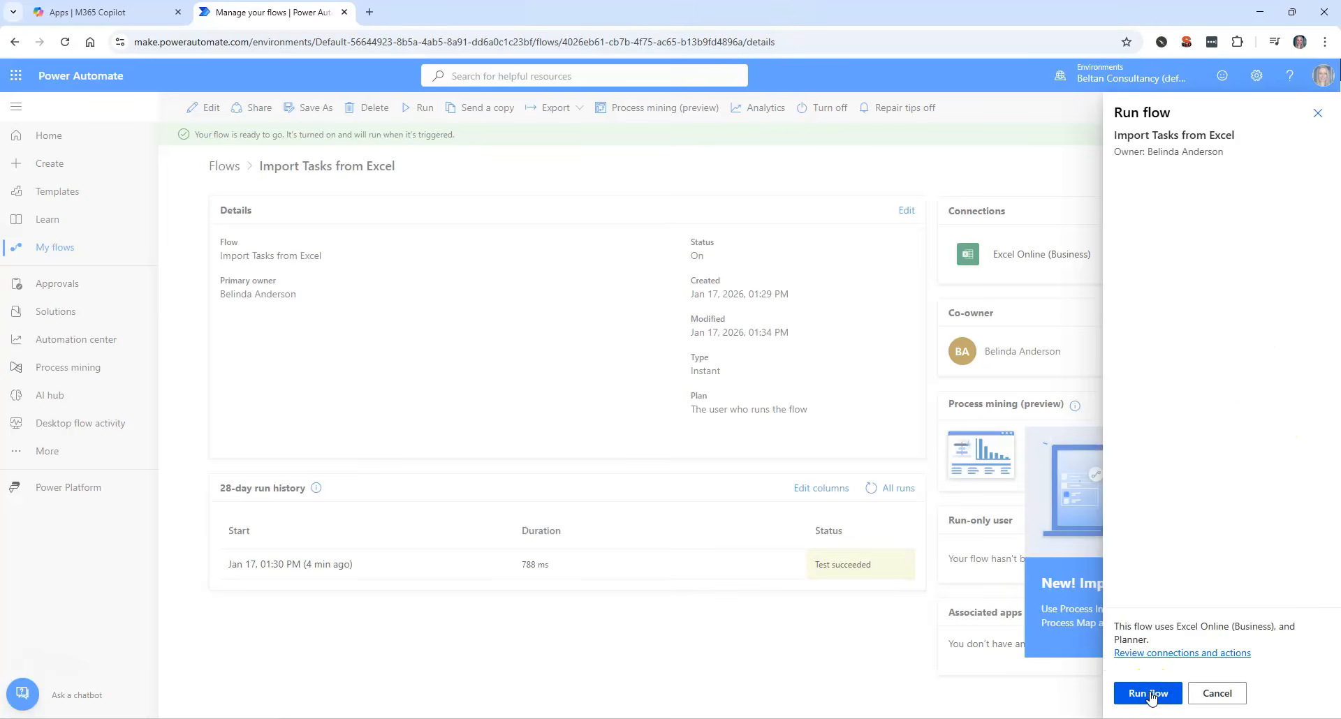
left_click(1148, 693)
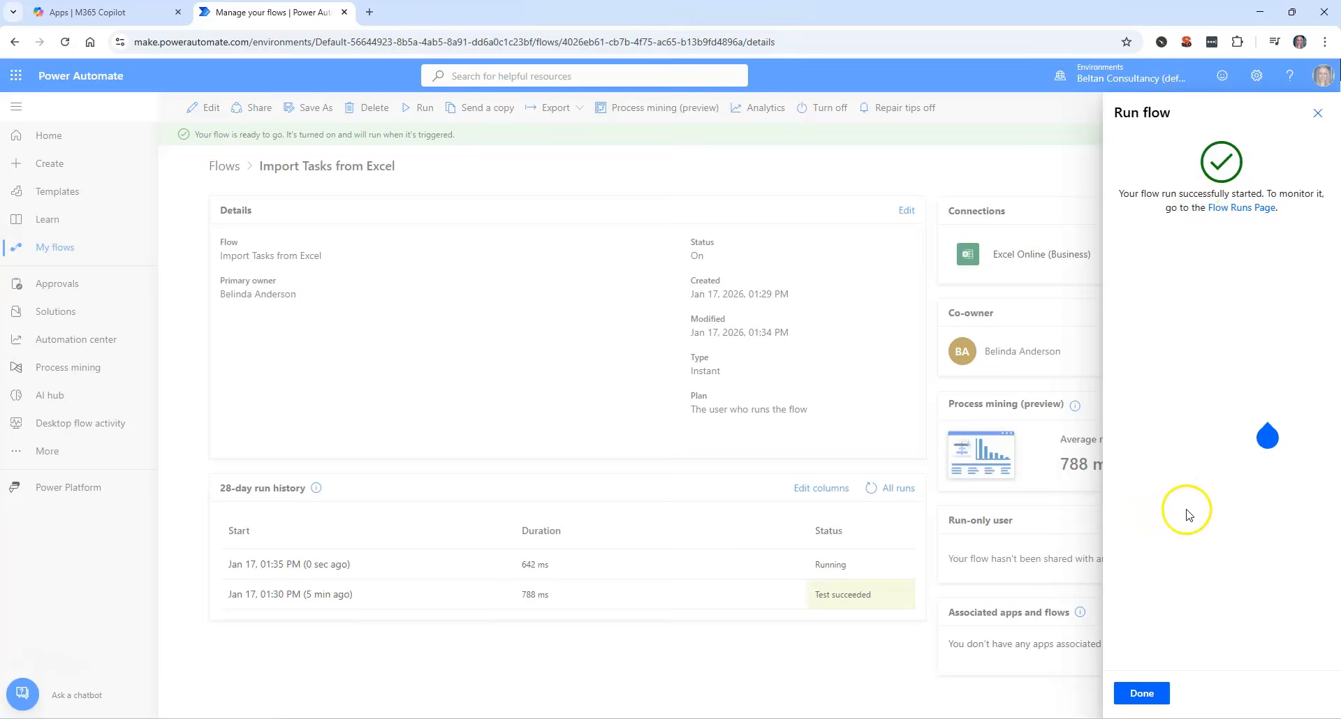
left_click(1138, 696)
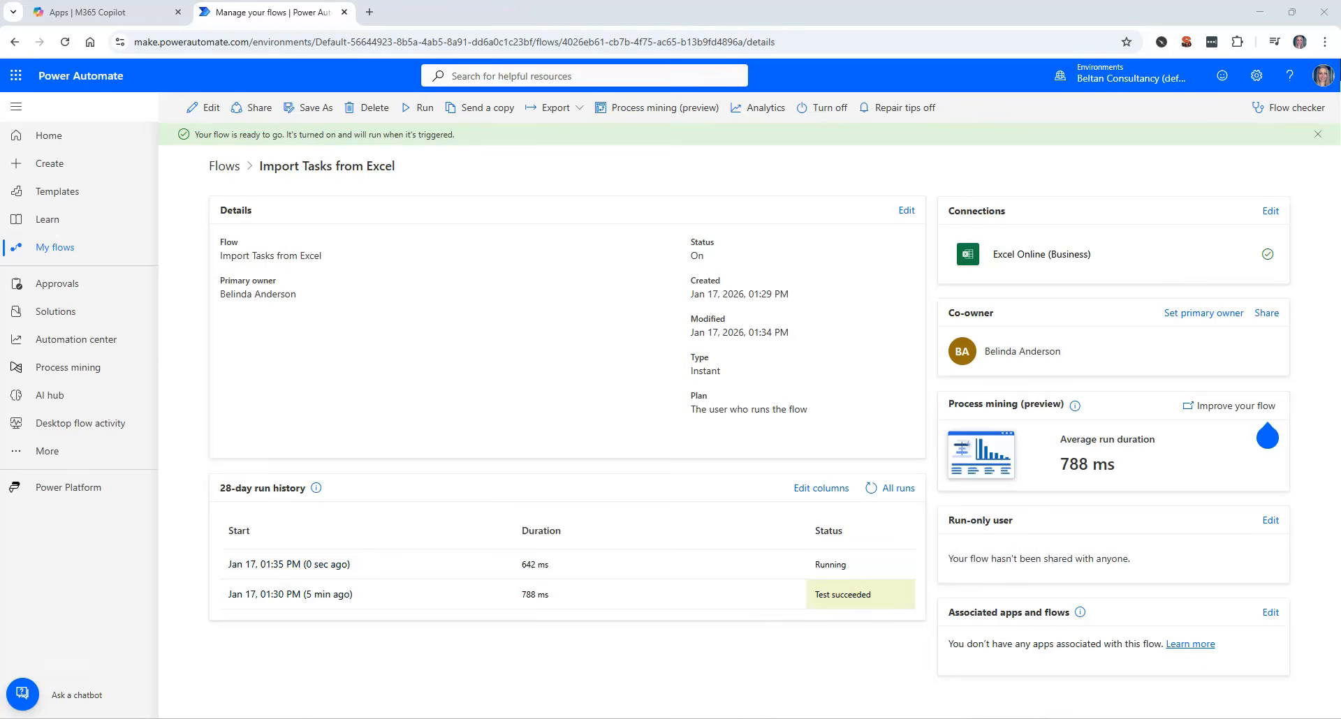
Step: Switch to Teams, check the "Tasks from Excel" board and move the first four tasks from No bucket into the To do bucket
left_click(759, 713)
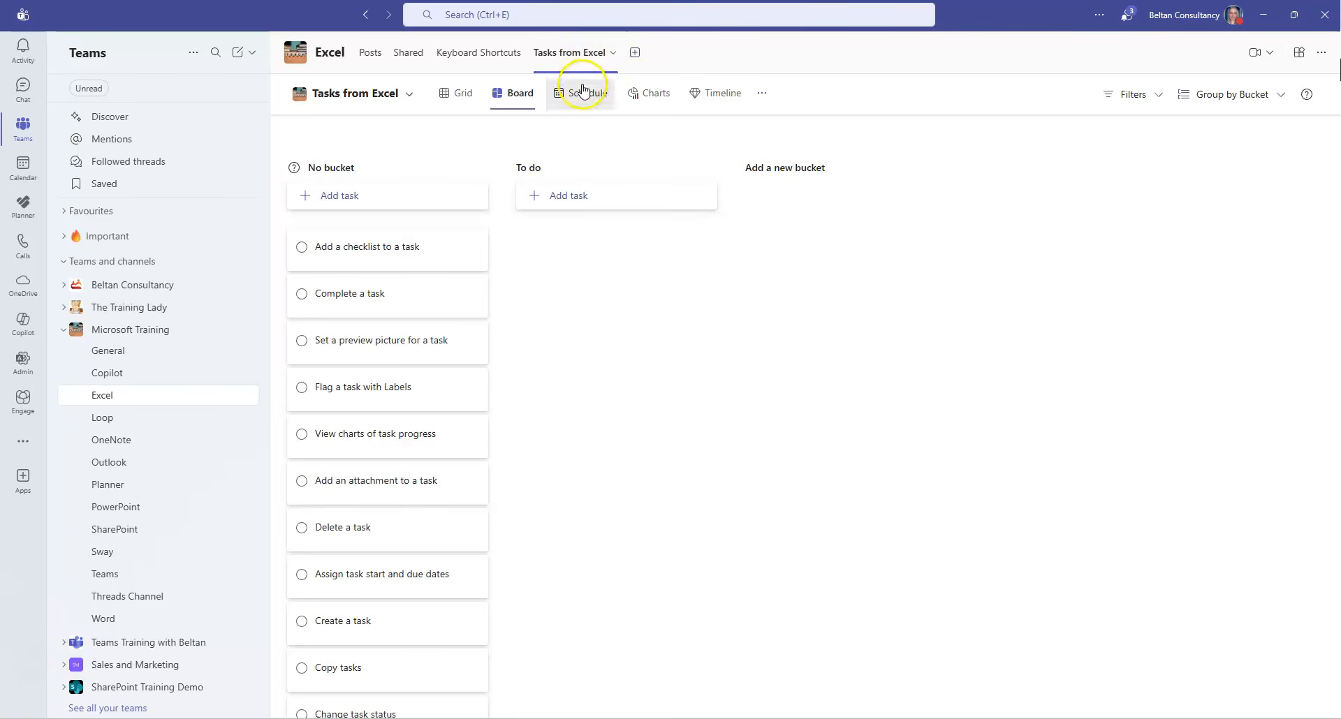
scroll(371, 381, "down", 5)
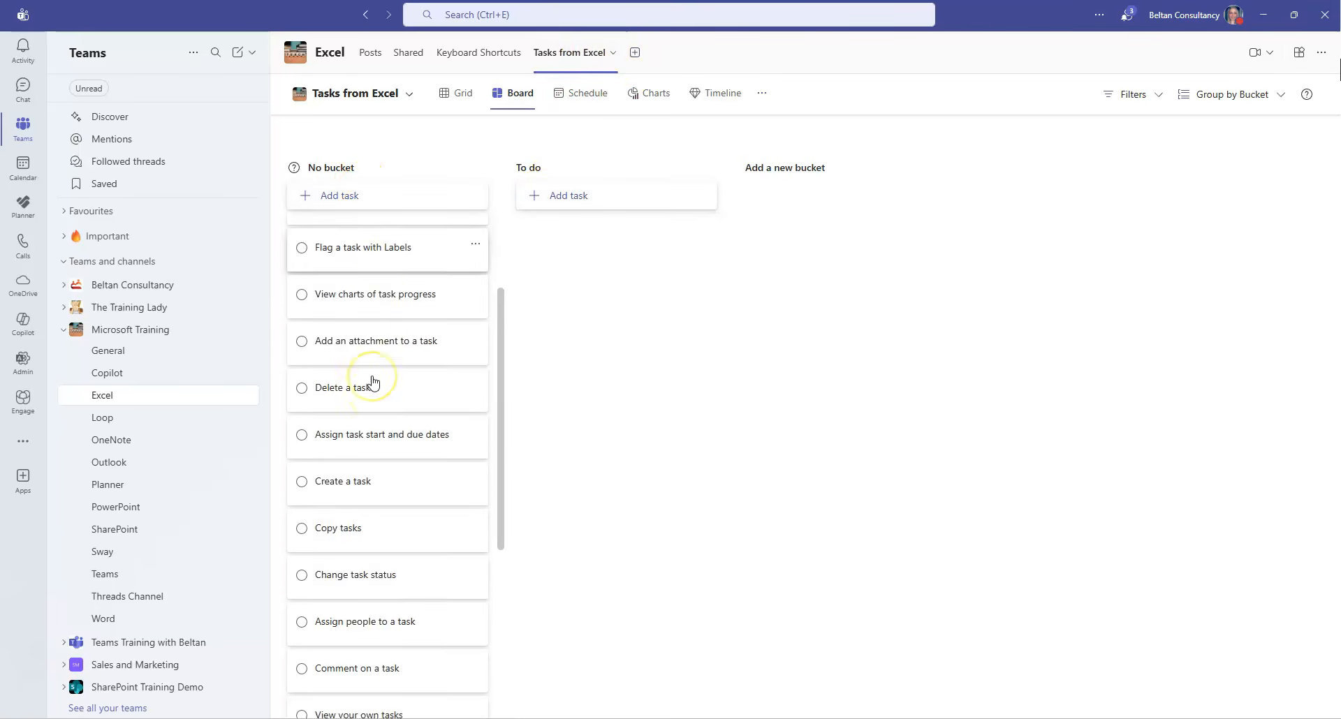
scroll(371, 381, "down", 2)
scroll(372, 381, "up", 6)
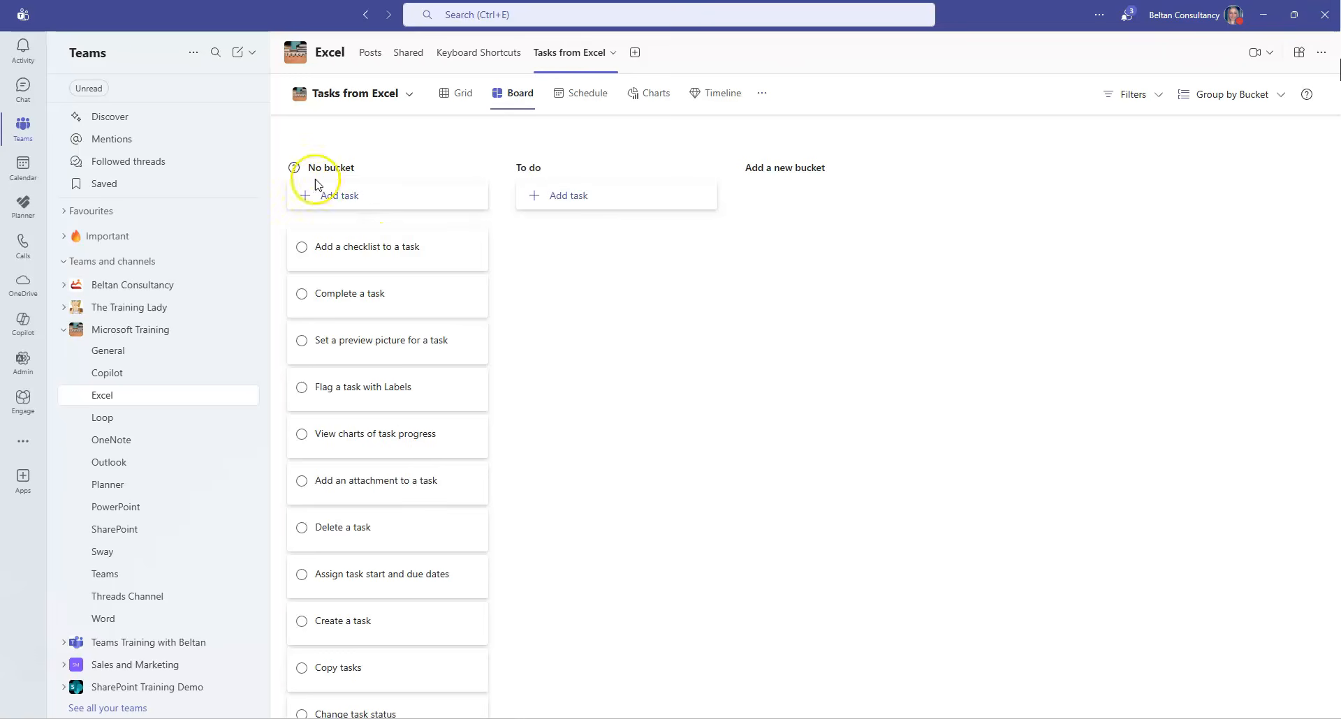
left_click_drag(396, 246, 599, 222)
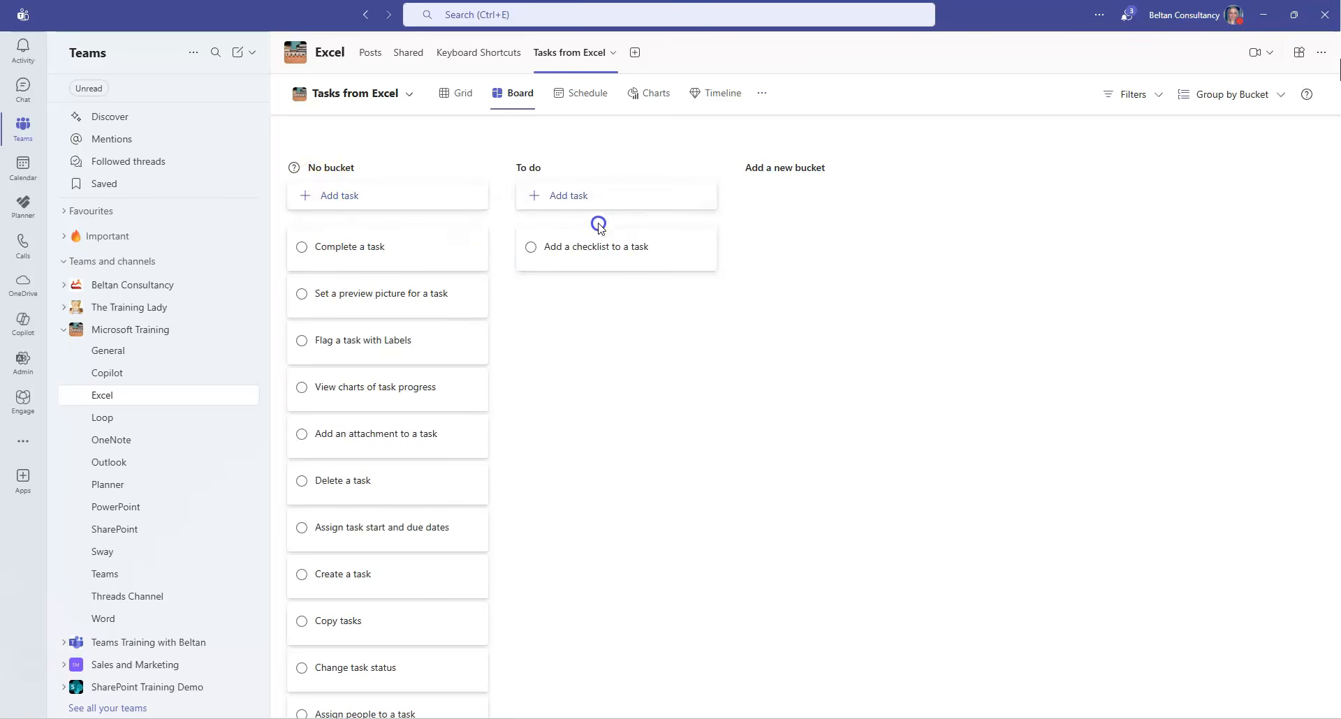
left_click_drag(386, 257, 643, 242)
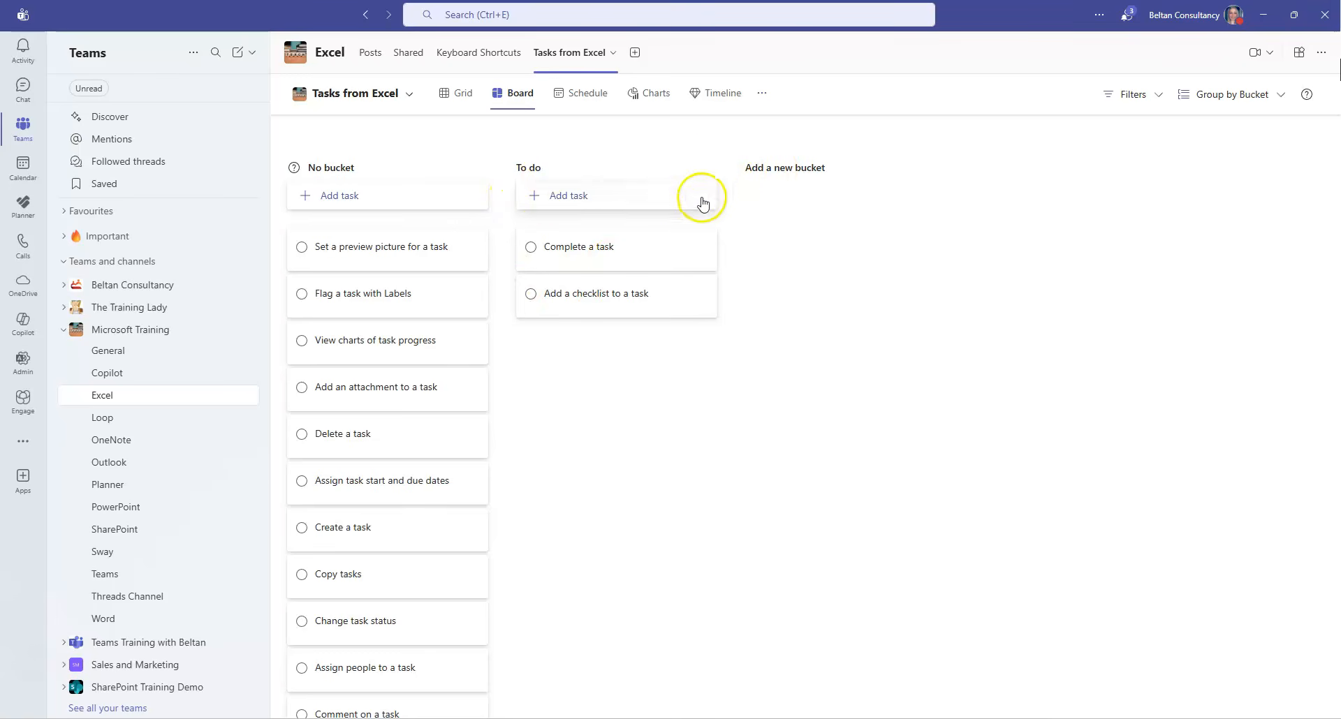
left_click_drag(396, 254, 691, 255)
left_click_drag(439, 258, 638, 258)
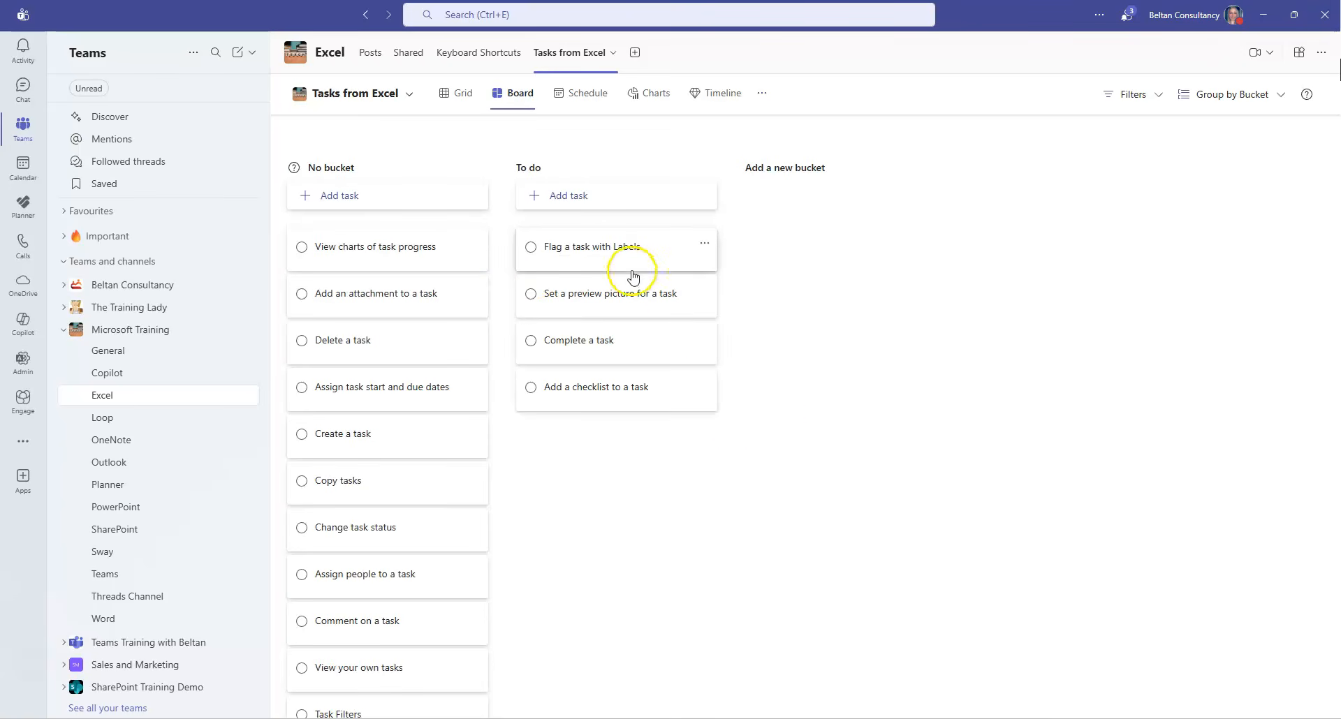